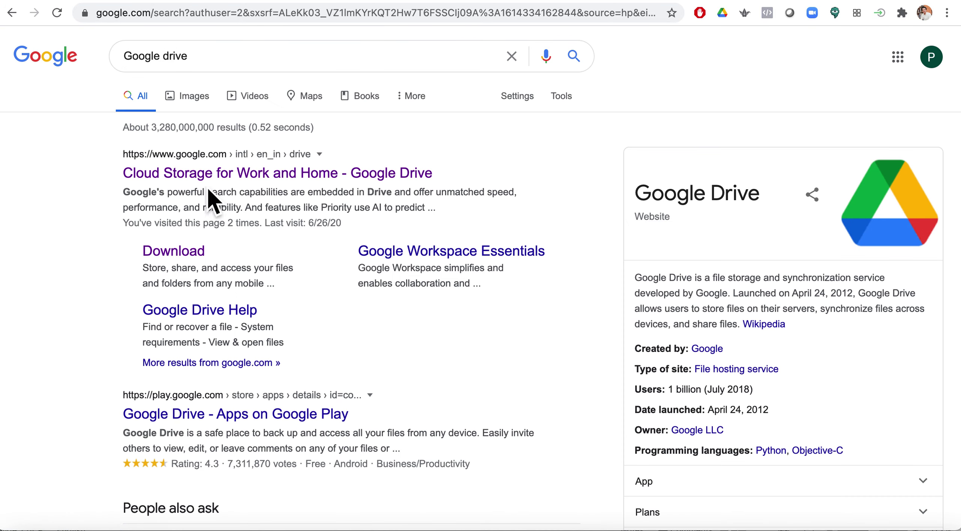
Open Google Drive from the search results and look over the folders and files in My Drive
{"action": "left_click", "coordinate": [199, 183]}
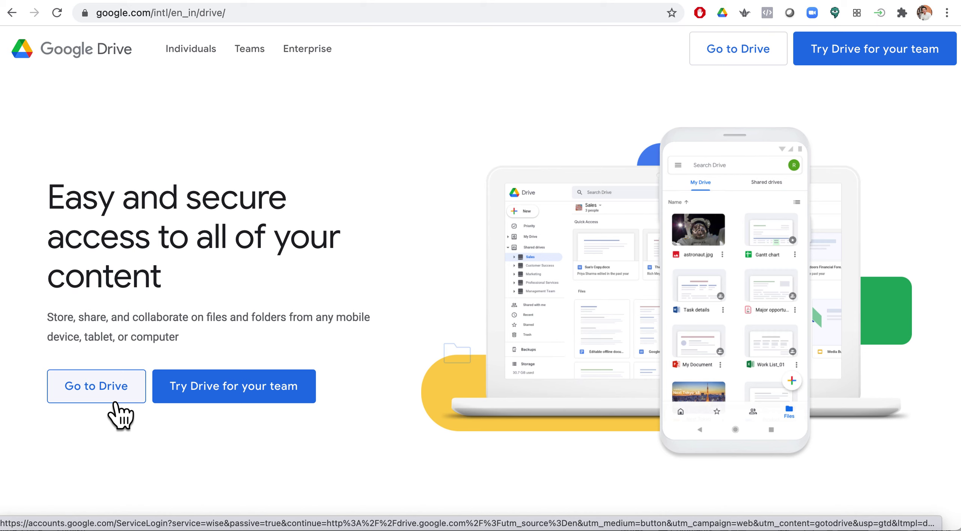
{"action": "left_click", "coordinate": [115, 401]}
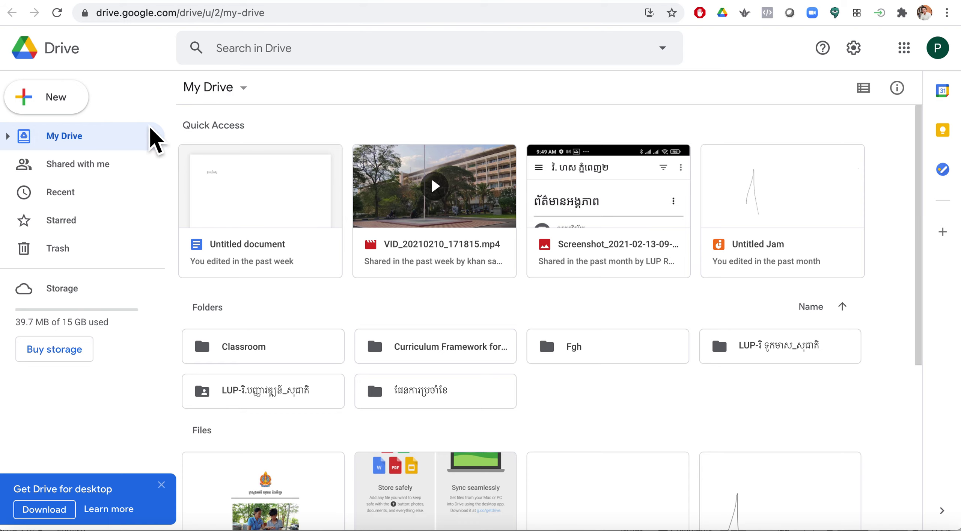
{"action": "scroll", "coordinate": [504, 379], "scroll_direction": "down", "scroll_amount": 1}
{"action": "scroll", "coordinate": [505, 379], "scroll_direction": "up", "scroll_amount": 1}
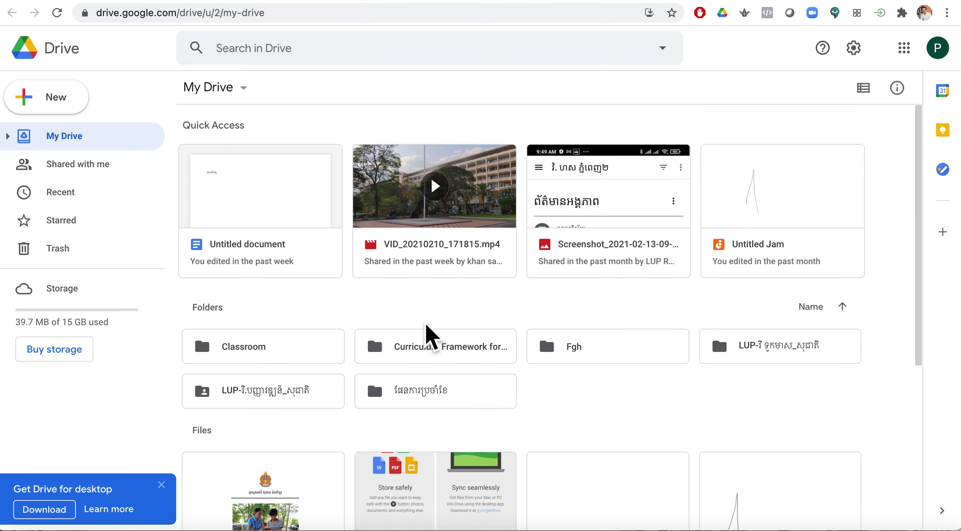
{"action": "scroll", "coordinate": [427, 325], "scroll_direction": "down", "scroll_amount": 6}
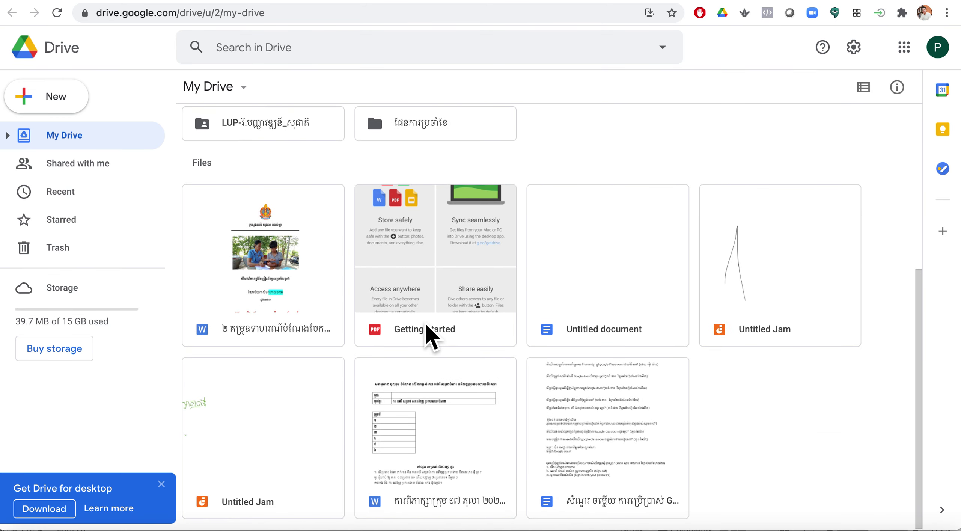
{"action": "scroll", "coordinate": [428, 326], "scroll_direction": "up", "scroll_amount": 6}
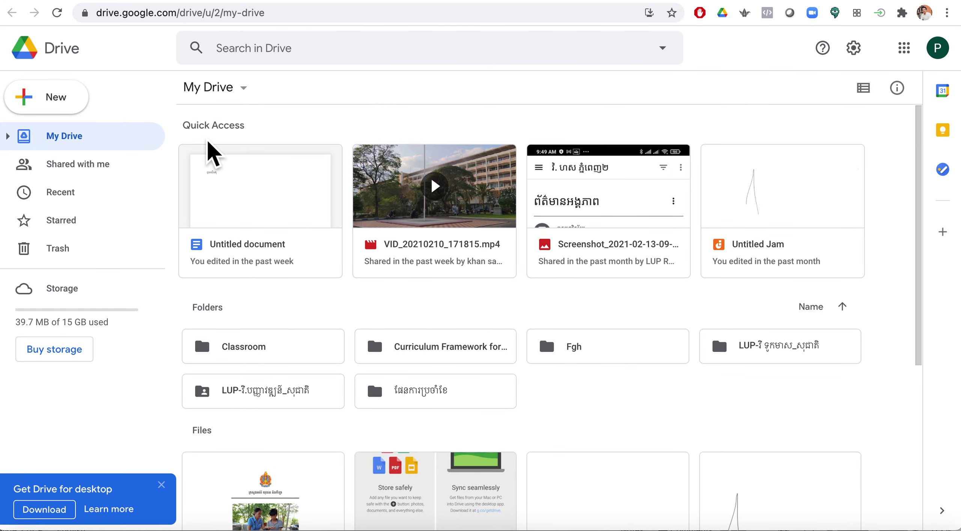
Create a new folder named "កម្រងសំណួរ" in My Drive
{"action": "left_click", "coordinate": [64, 106]}
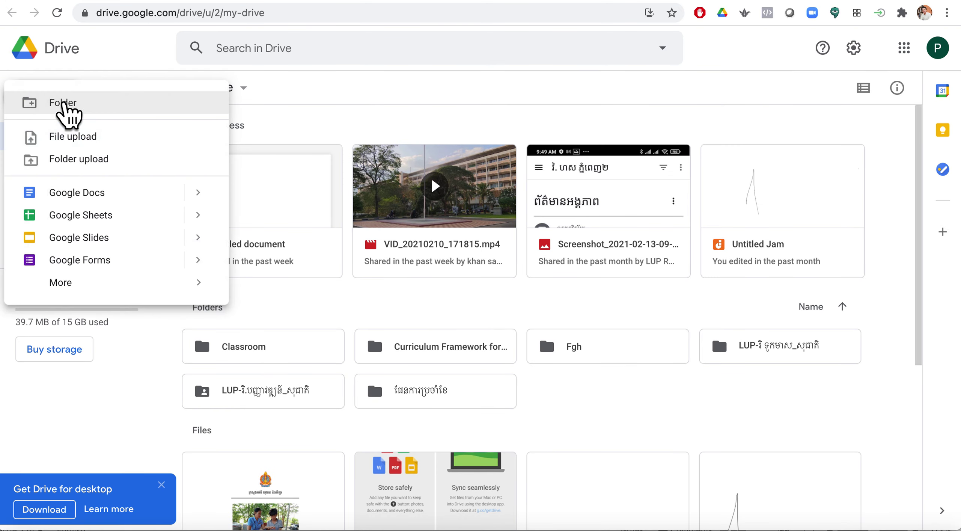
{"action": "left_click", "coordinate": [82, 116]}
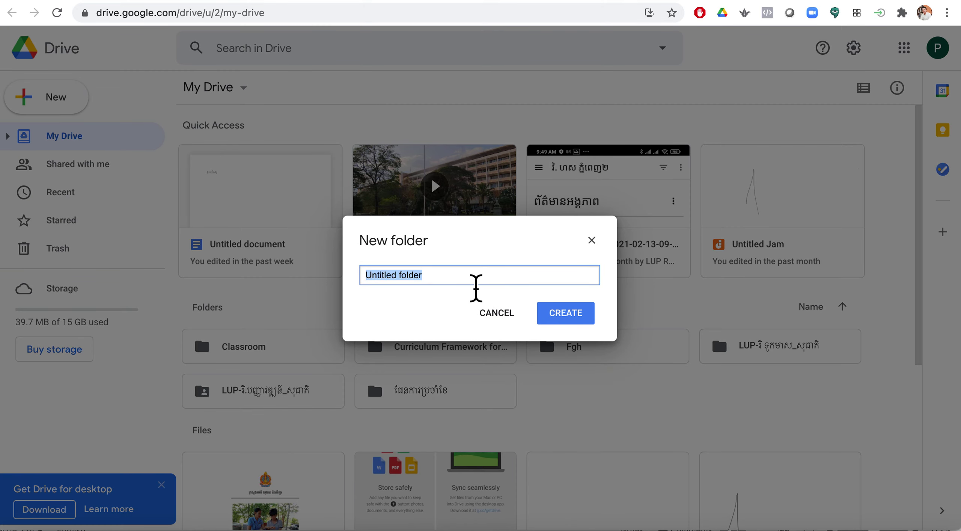
{"action": "type", "text": "ស"}
{"action": "key", "text": "BackSpace"}
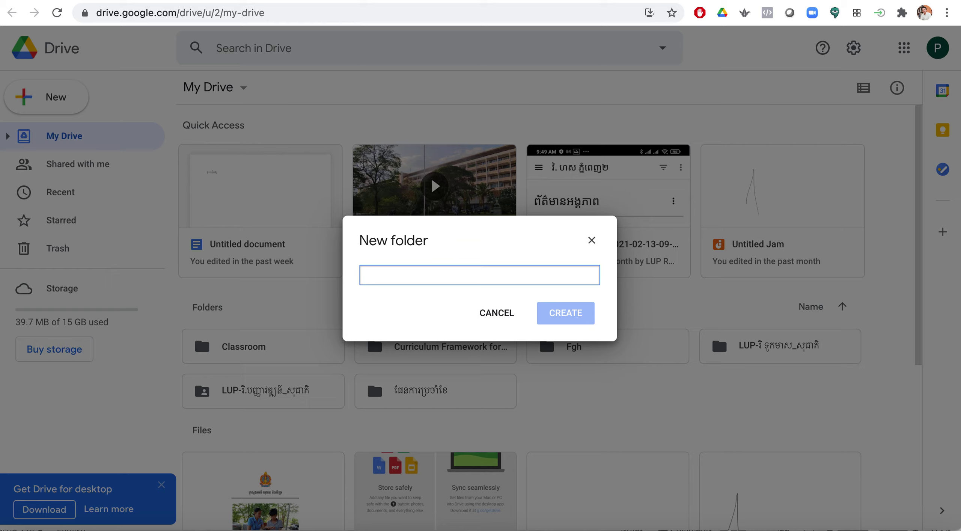
{"action": "type", "text": "សំណួរ"}
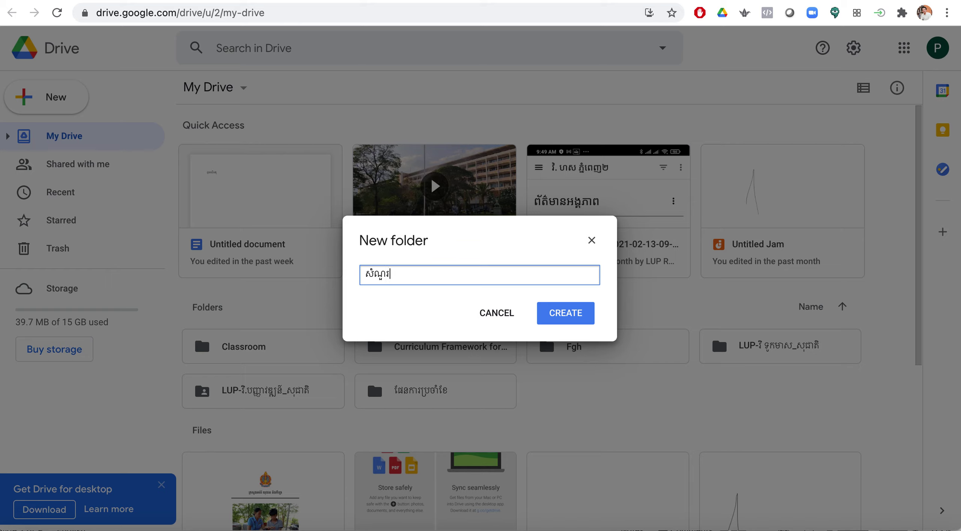
{"action": "type", "text": "កម្រង"}
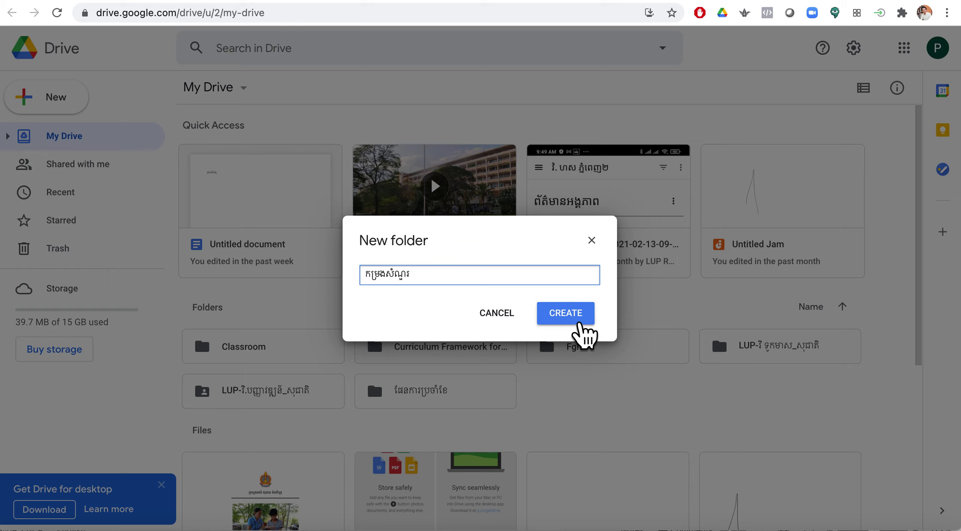
{"action": "left_click", "coordinate": [578, 324]}
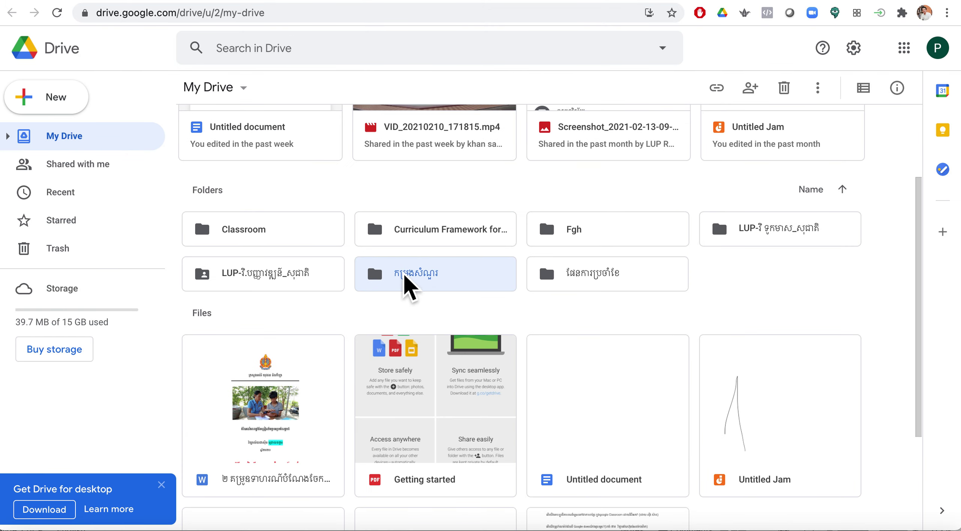
Open the "កម្រងសំណួរ" folder and create a blank Google Form inside it
{"action": "double_click", "coordinate": [408, 280]}
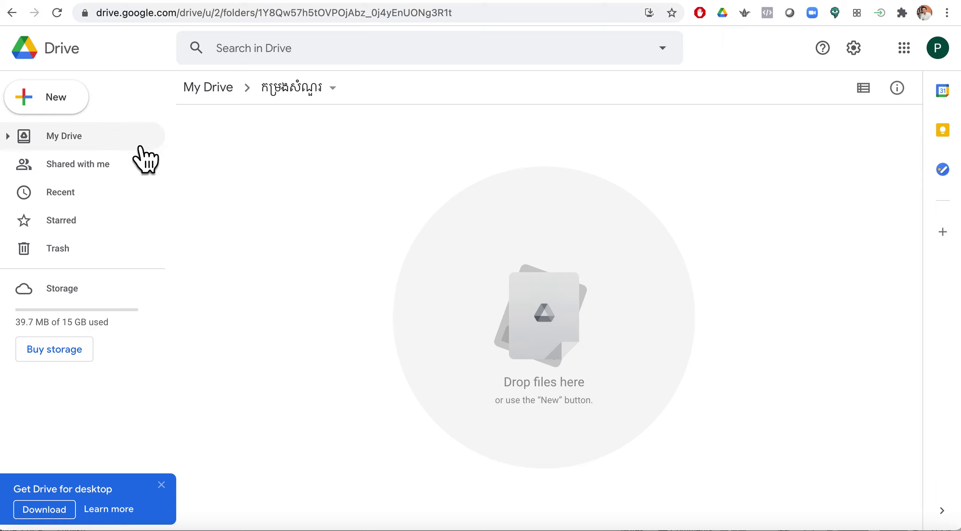
{"action": "left_click", "coordinate": [42, 105]}
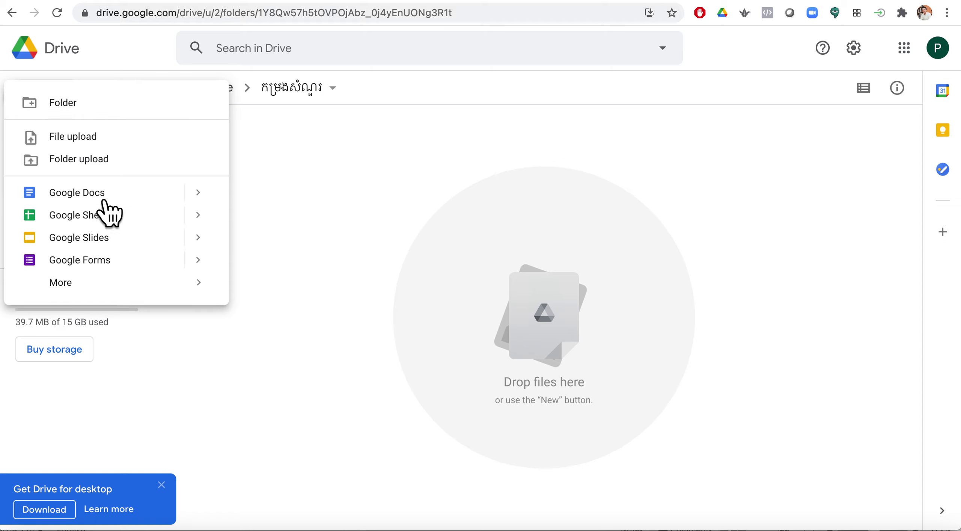
{"action": "left_click", "coordinate": [106, 267]}
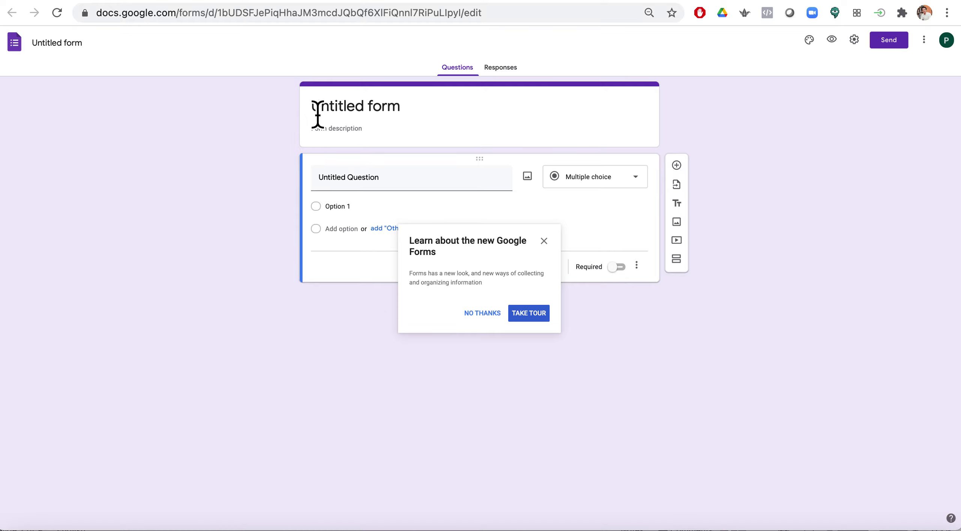
Replace the form's title with "កម្រងសំណួរ ១"
{"action": "left_click", "coordinate": [404, 114]}
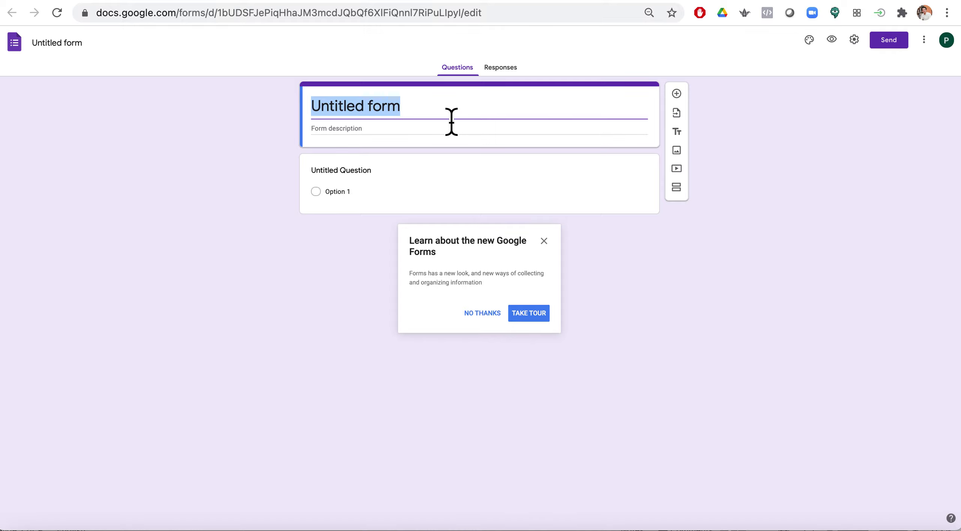
{"action": "type", "text": "ก้"}
{"action": "key", "text": "BackSpace"}
{"action": "type", "text": "ก้"}
{"action": "key", "text": "BackSpace"}
{"action": "type", "text": "កម្រងសមណ"}
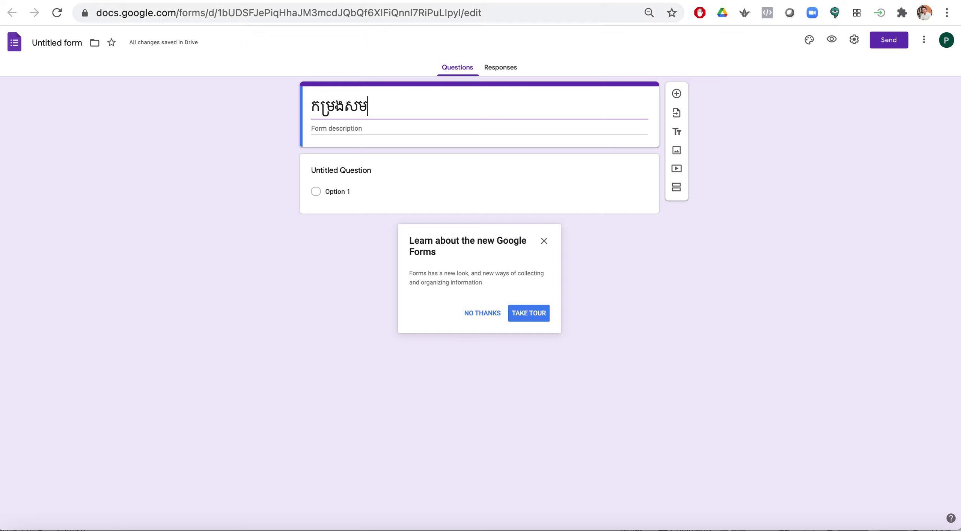
{"action": "key", "text": "BackSpace"}
{"action": "key", "text": "BackSpace"}
{"action": "type", "text": "ំណួរ ១"}
Rename the form's file as "LUP កម្រងសំណួរ ១", leaving the title inside the form as it is
{"action": "left_click", "coordinate": [65, 52]}
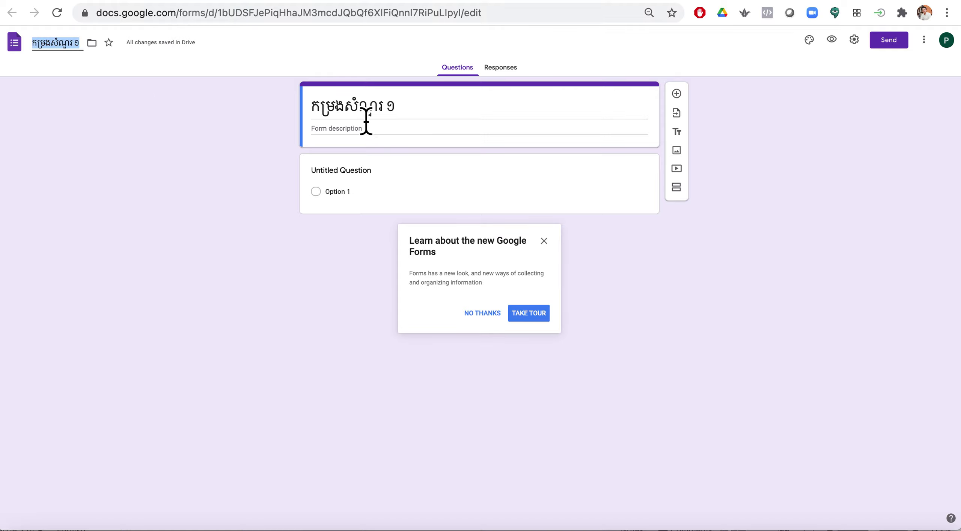
{"action": "left_click", "coordinate": [81, 52]}
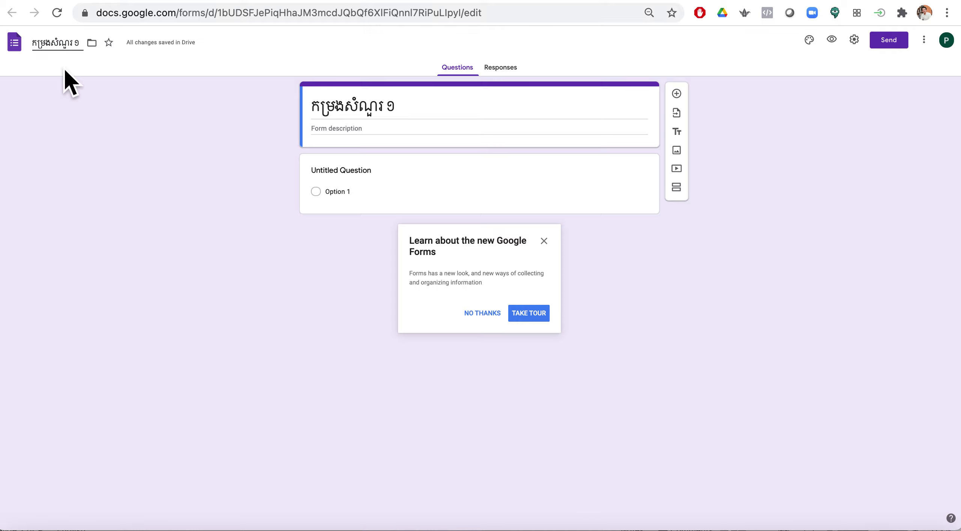
{"action": "type", "text": "LUP"}
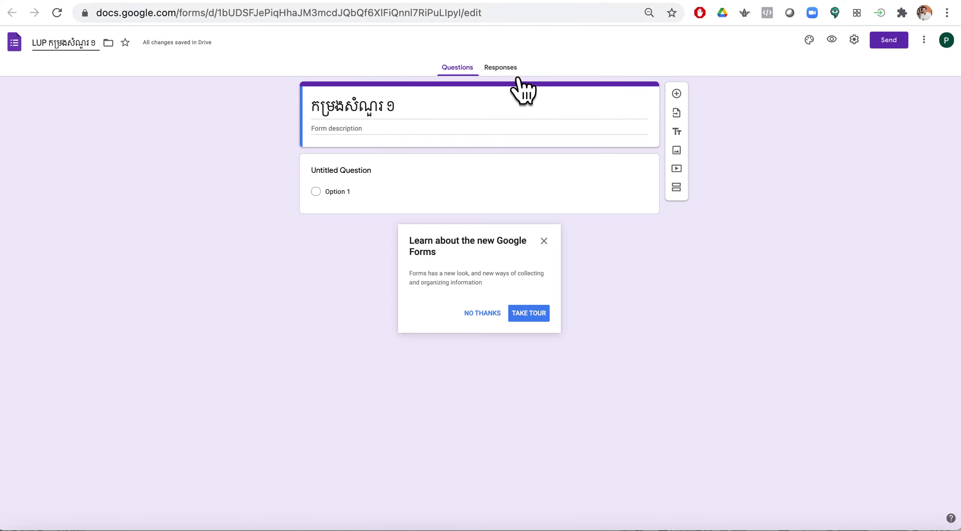
Examine the form's responses view and return to its questions
{"action": "left_click", "coordinate": [470, 75]}
{"action": "left_click", "coordinate": [508, 75]}
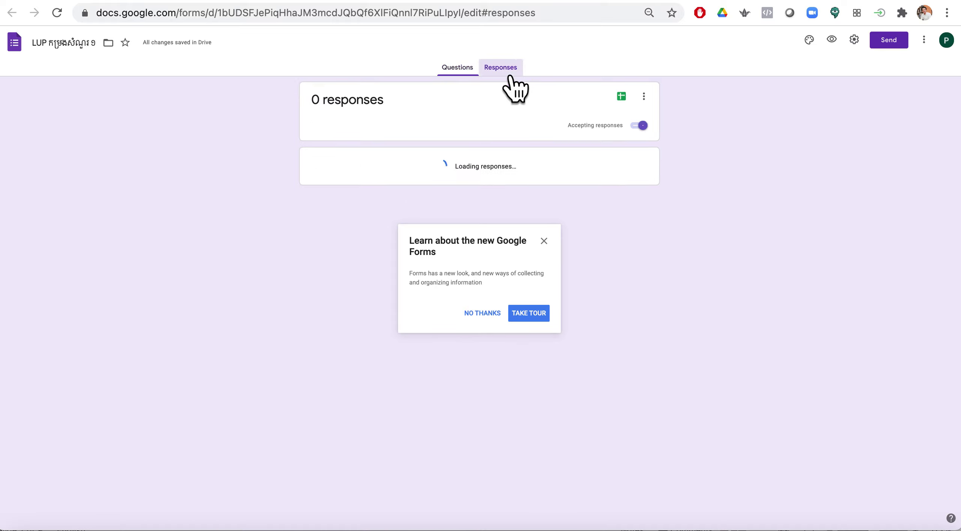
{"action": "left_click", "coordinate": [469, 75]}
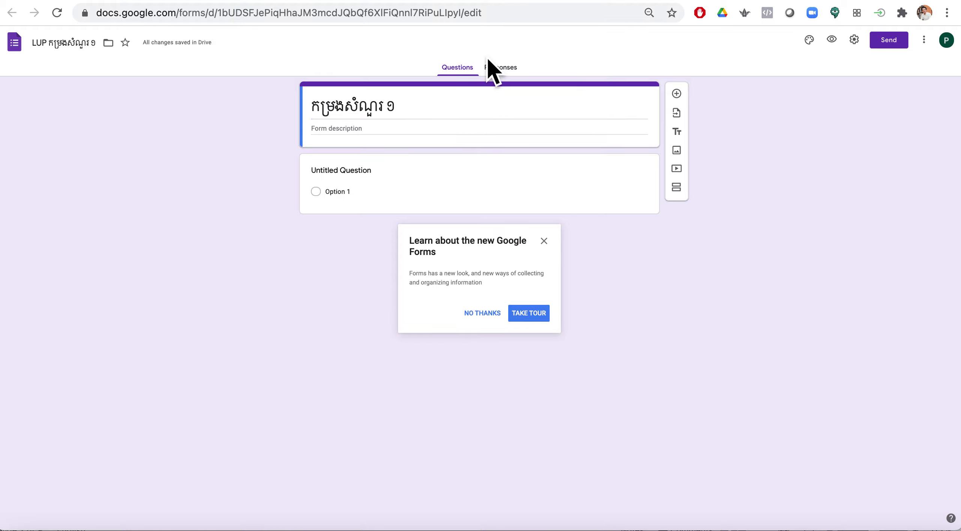
{"action": "left_click", "coordinate": [514, 78]}
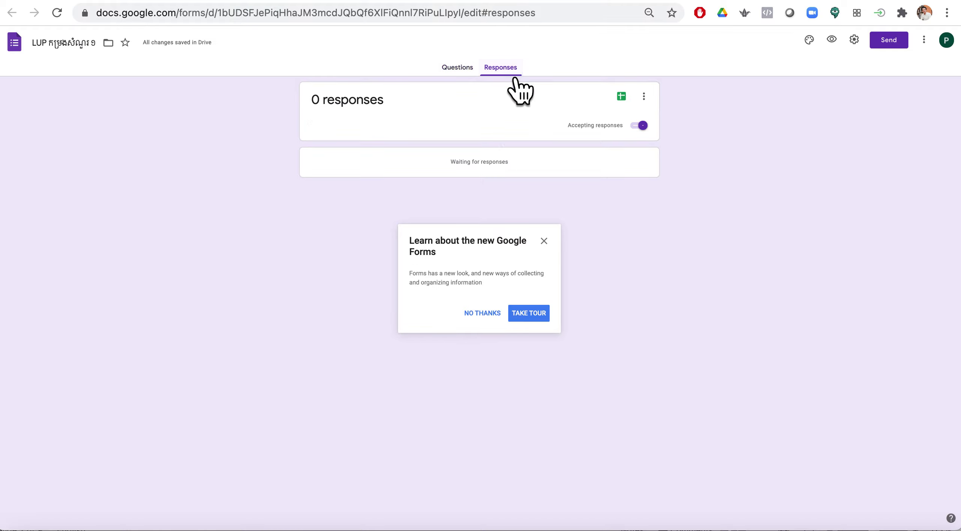
{"action": "left_click", "coordinate": [467, 75]}
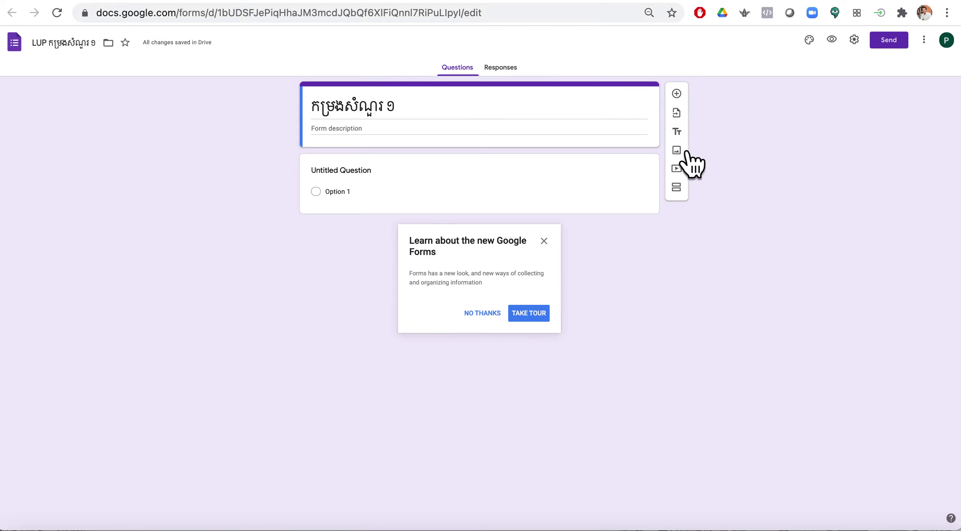
Add a blank question below the form title and dismiss the Forms tour offer while checking the question import dialog
{"action": "left_click", "coordinate": [684, 96]}
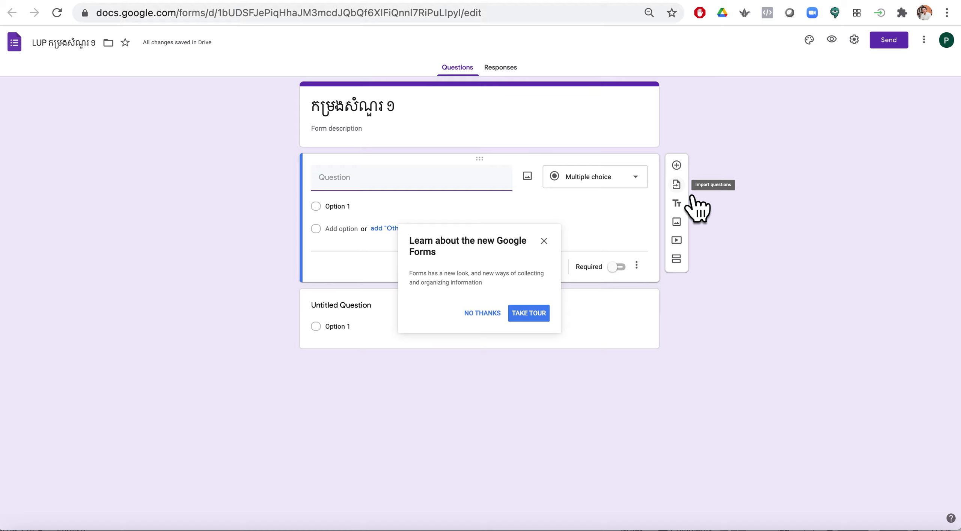
{"action": "left_click", "coordinate": [678, 186]}
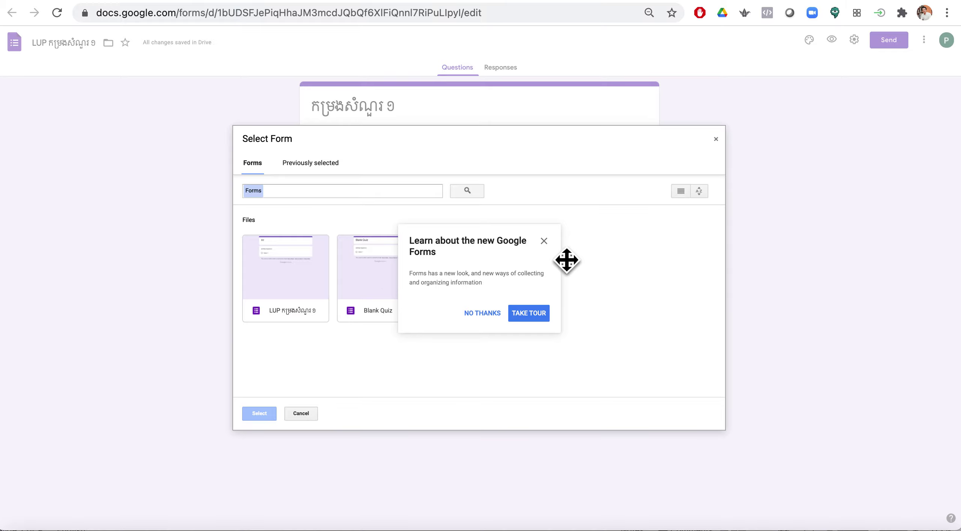
{"action": "left_click", "coordinate": [544, 241]}
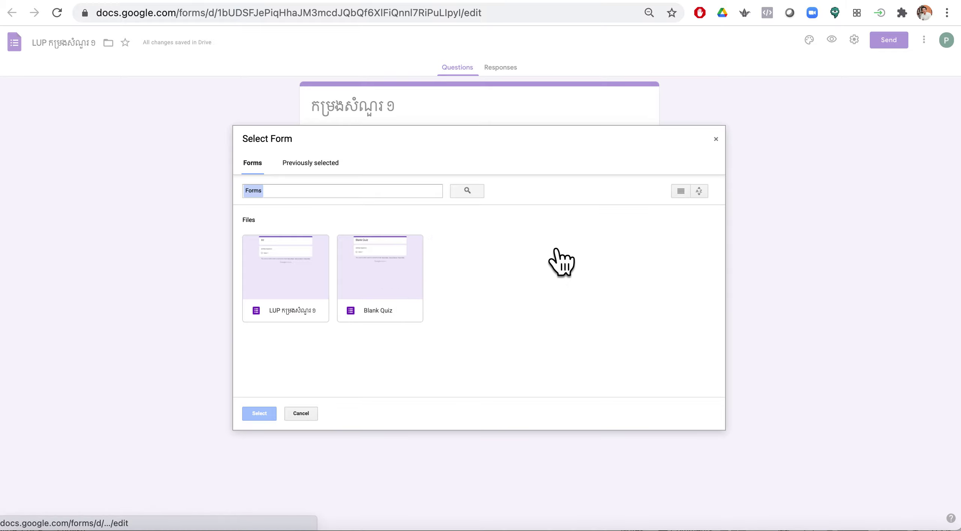
{"action": "left_click", "coordinate": [301, 413]}
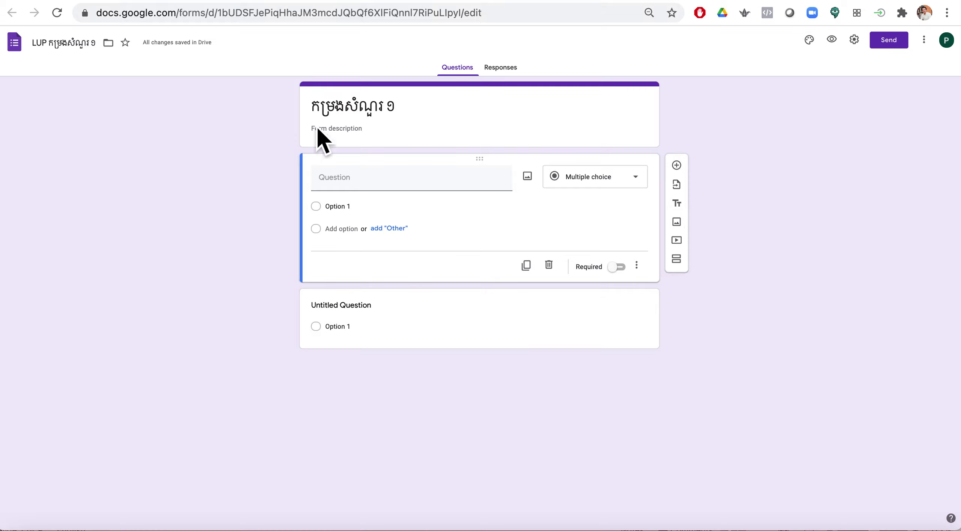
Add a title and description block below the blank question, compare it with the form title, and delete it
{"action": "left_click", "coordinate": [681, 204]}
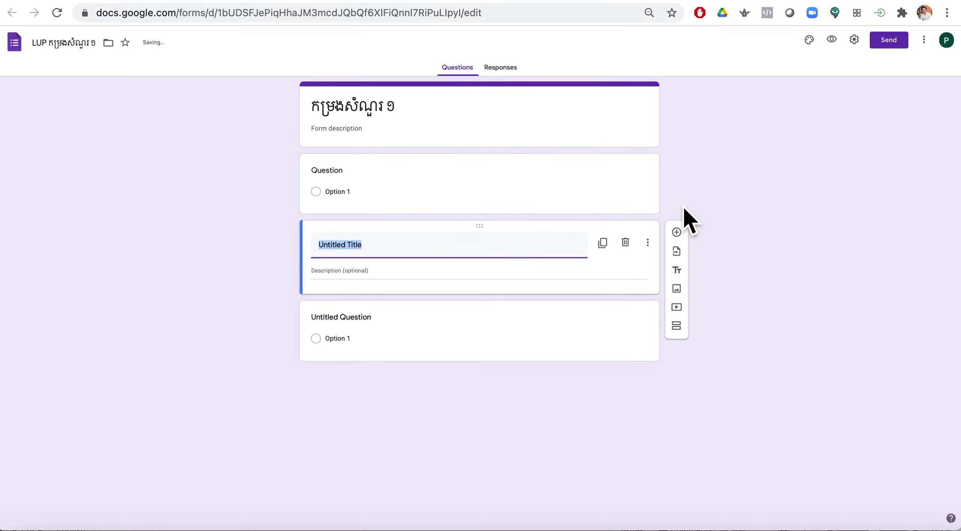
{"action": "triple_click", "coordinate": [355, 116]}
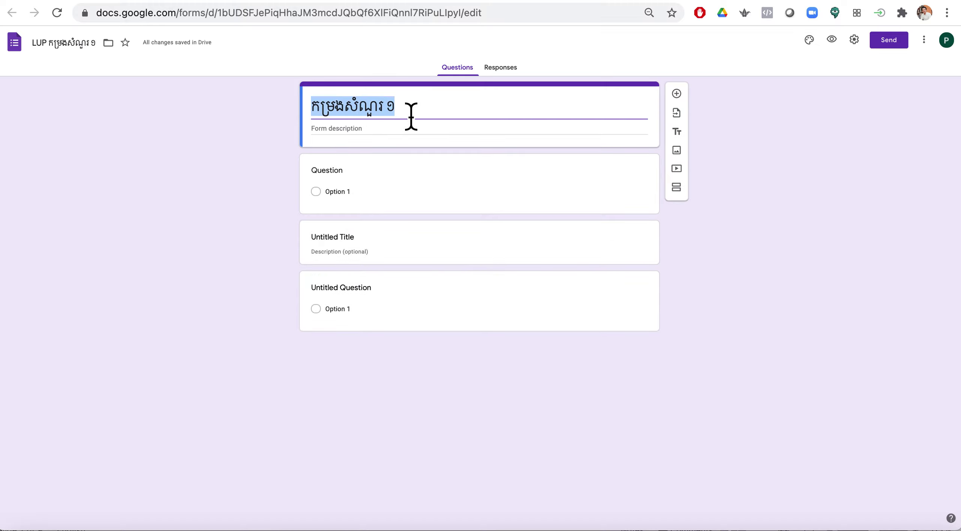
{"action": "triple_click", "coordinate": [344, 243]}
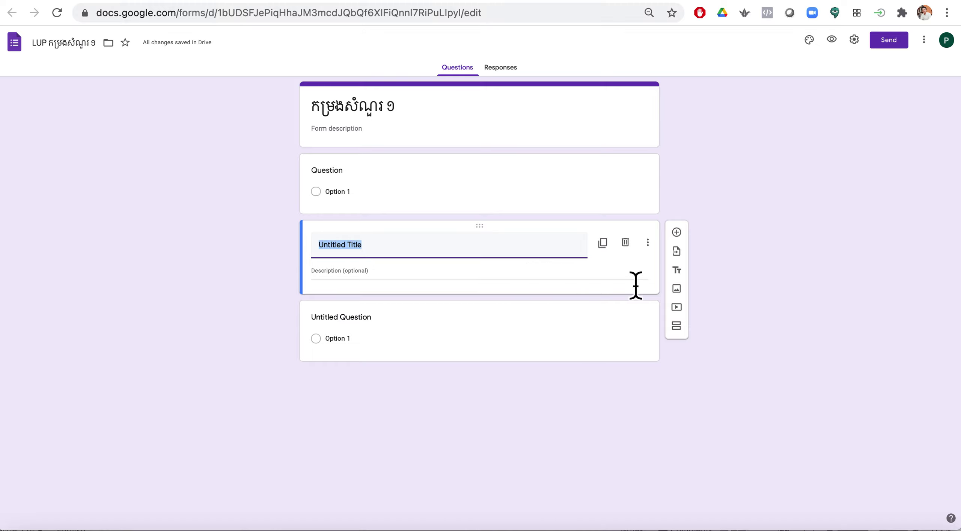
{"action": "left_click", "coordinate": [638, 253]}
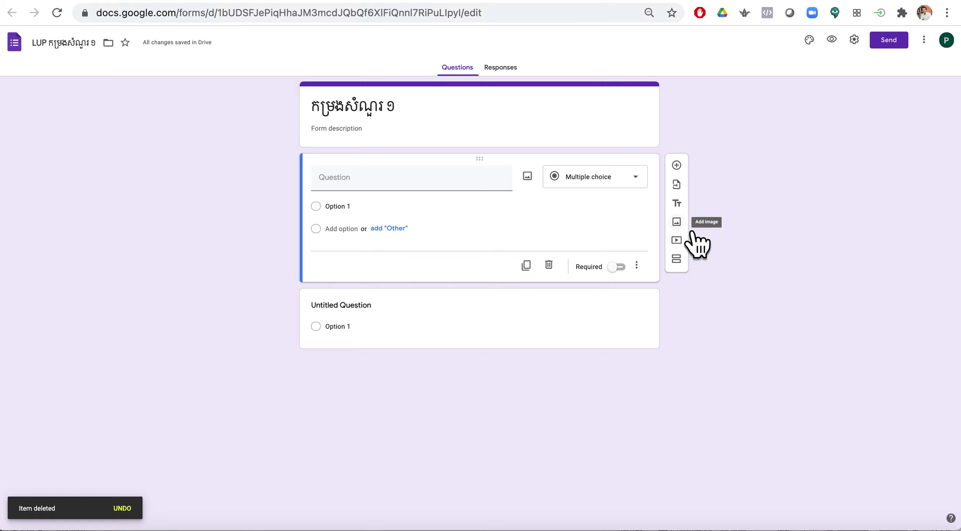
Insert the image google-forms.png from the Desktop below the blank question
{"action": "left_click", "coordinate": [677, 224]}
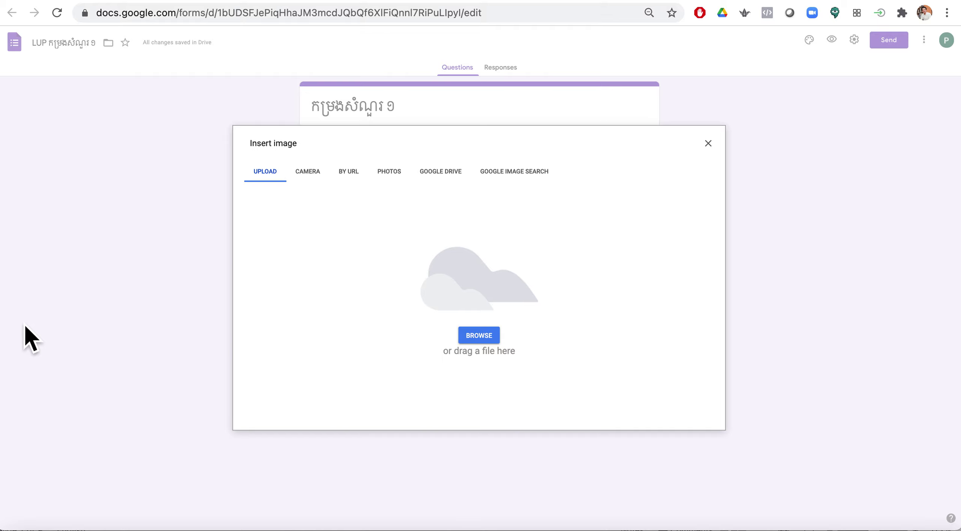
{"action": "left_click", "coordinate": [480, 338]}
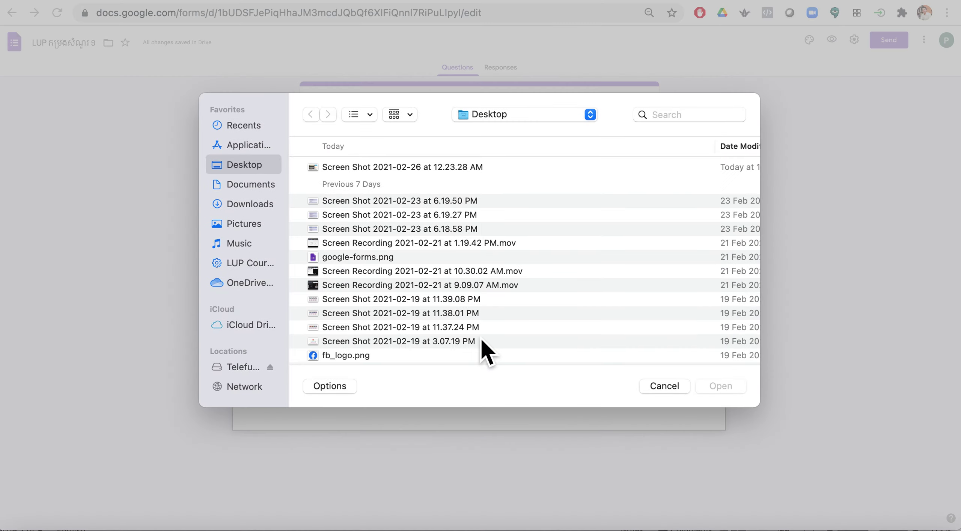
{"action": "left_click", "coordinate": [363, 259]}
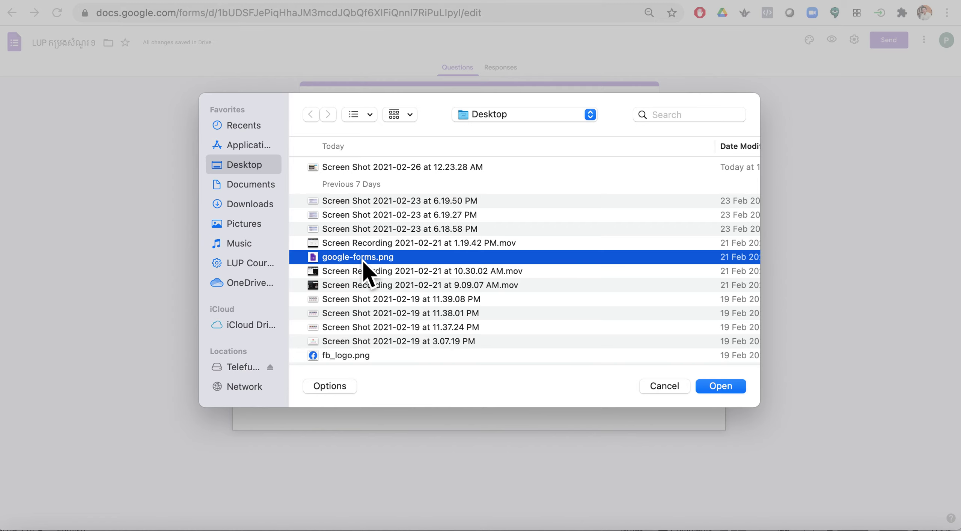
{"action": "left_click", "coordinate": [723, 391]}
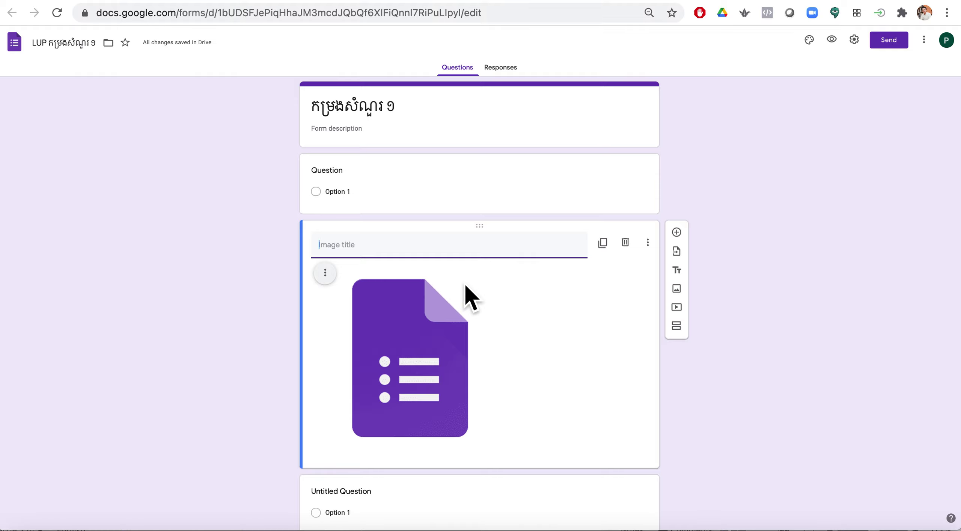
Examine the video selection dialog for the form and close it without choosing a video
{"action": "scroll", "coordinate": [450, 369], "scroll_direction": "down", "scroll_amount": 2}
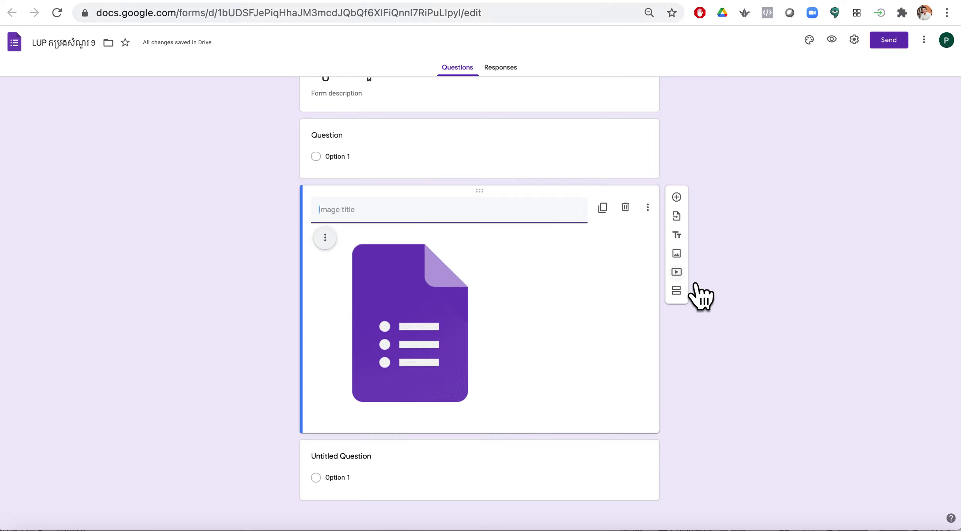
{"action": "left_click", "coordinate": [681, 273]}
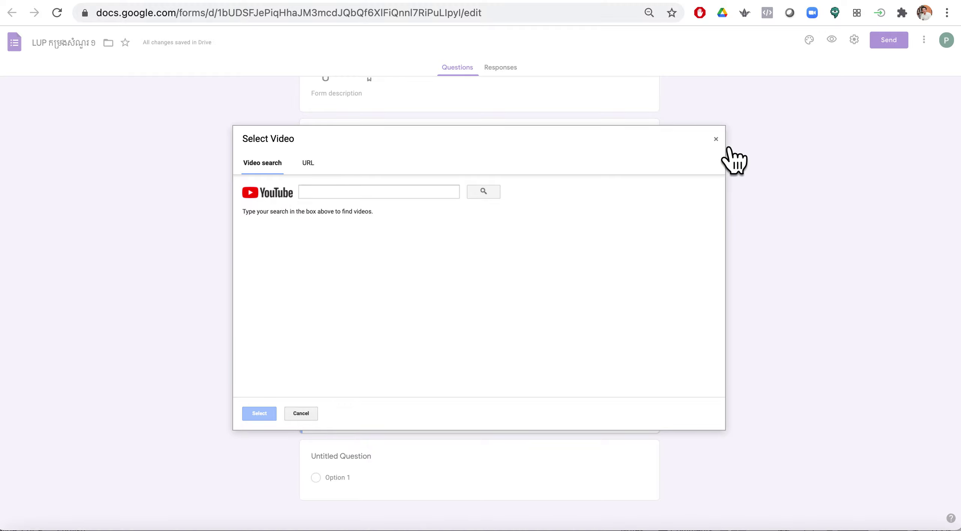
{"action": "left_click", "coordinate": [716, 140]}
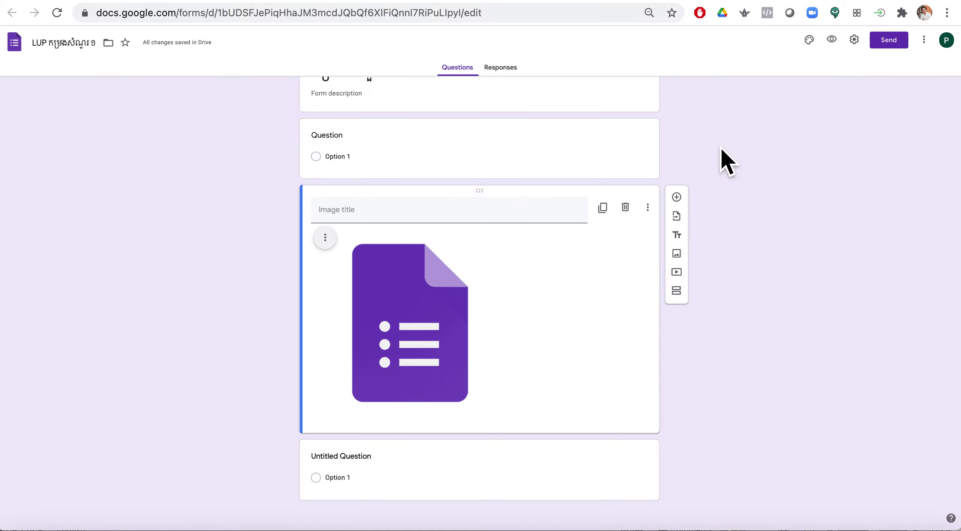
Add a section after the image and delete that section together with the untitled question in it
{"action": "left_click", "coordinate": [692, 303]}
{"action": "scroll", "coordinate": [459, 381], "scroll_direction": "down", "scroll_amount": 3}
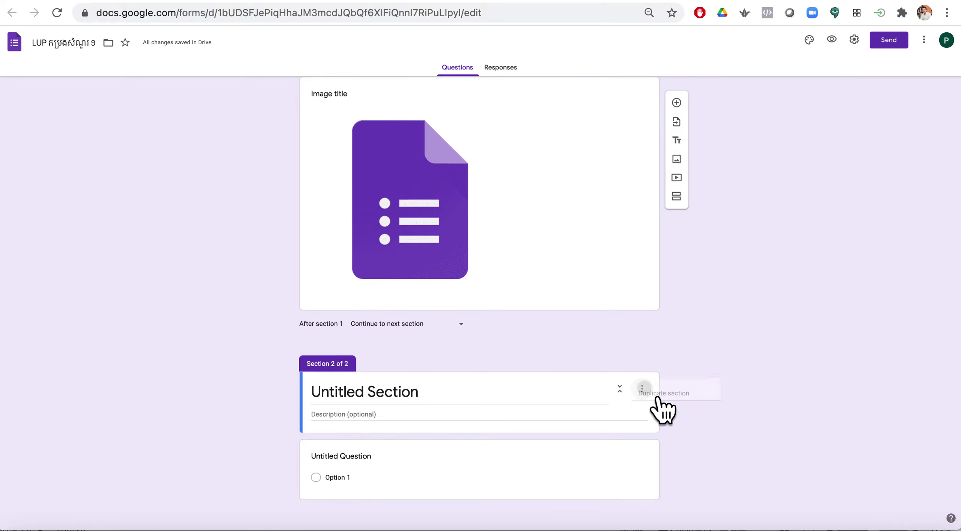
{"action": "left_click", "coordinate": [655, 397]}
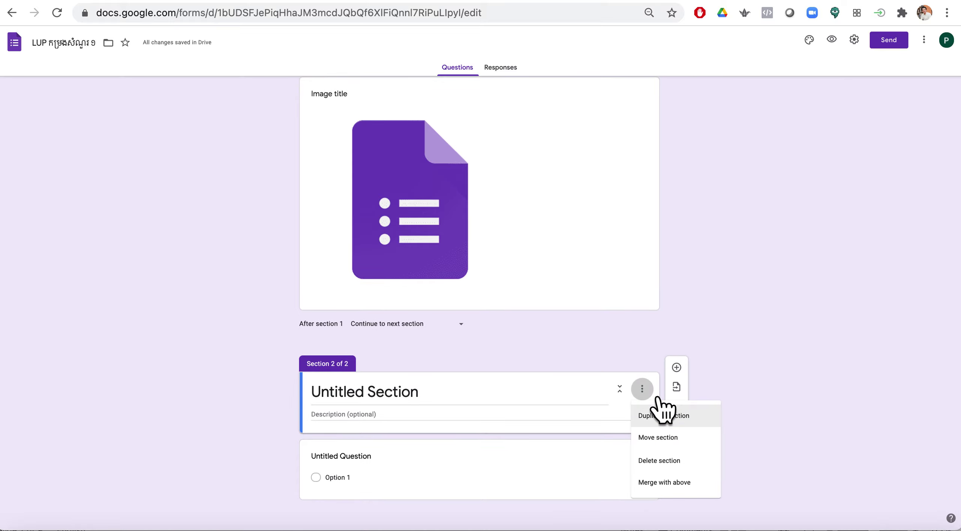
{"action": "left_click", "coordinate": [665, 462]}
{"action": "left_click", "coordinate": [547, 320]}
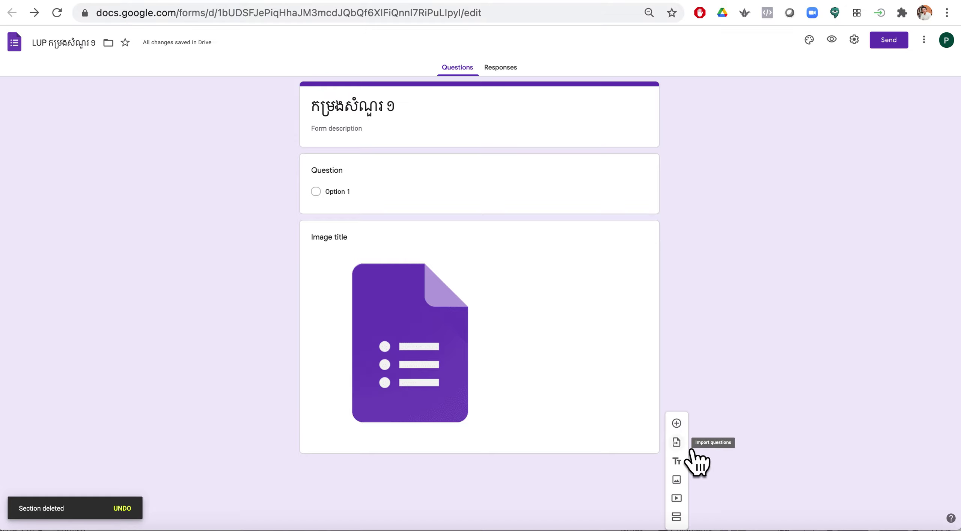
Add a new blank multiple choice question directly below the form title
{"action": "left_click_drag", "start_coordinate": [690, 448], "coordinate": [680, 225]}
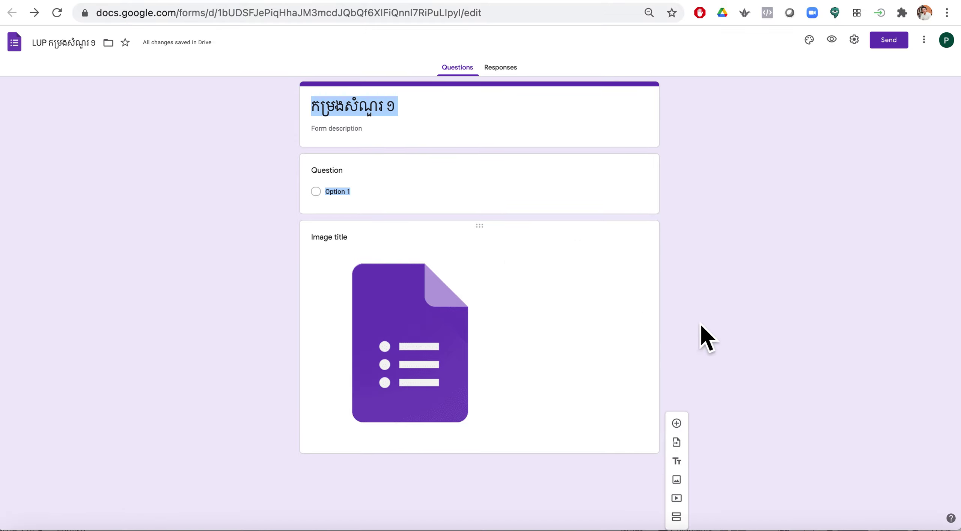
{"action": "left_click", "coordinate": [807, 338]}
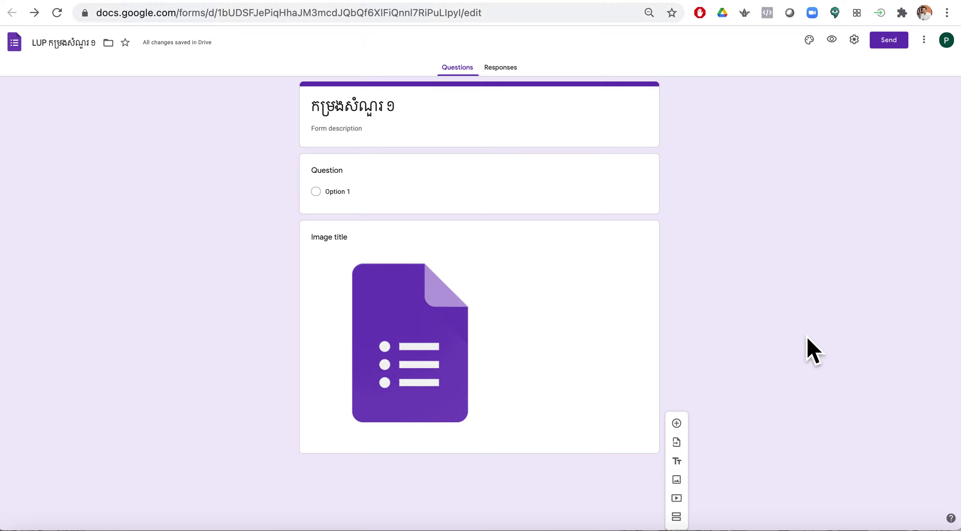
{"action": "left_click", "coordinate": [681, 426]}
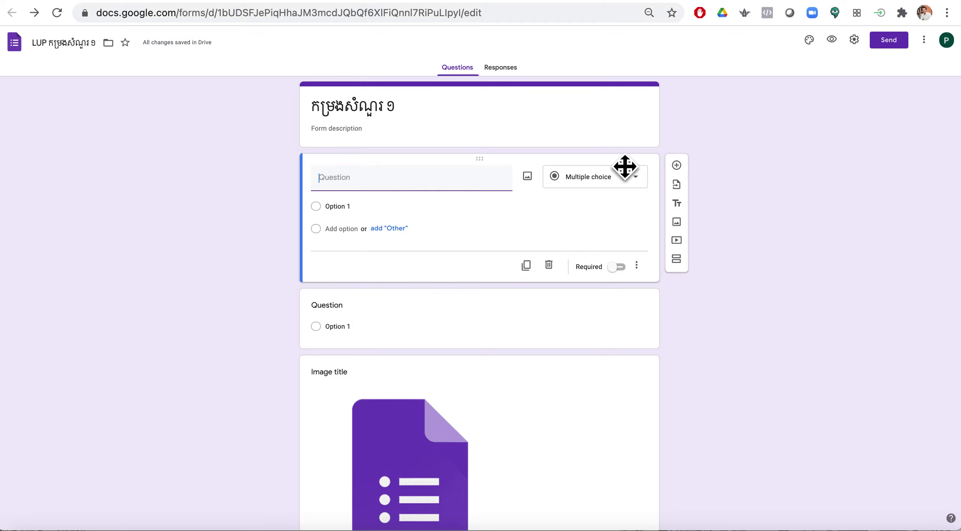
Try the Linear scale, Multiple choice grid and Checkbox grid types on the new question
{"action": "left_click", "coordinate": [649, 186]}
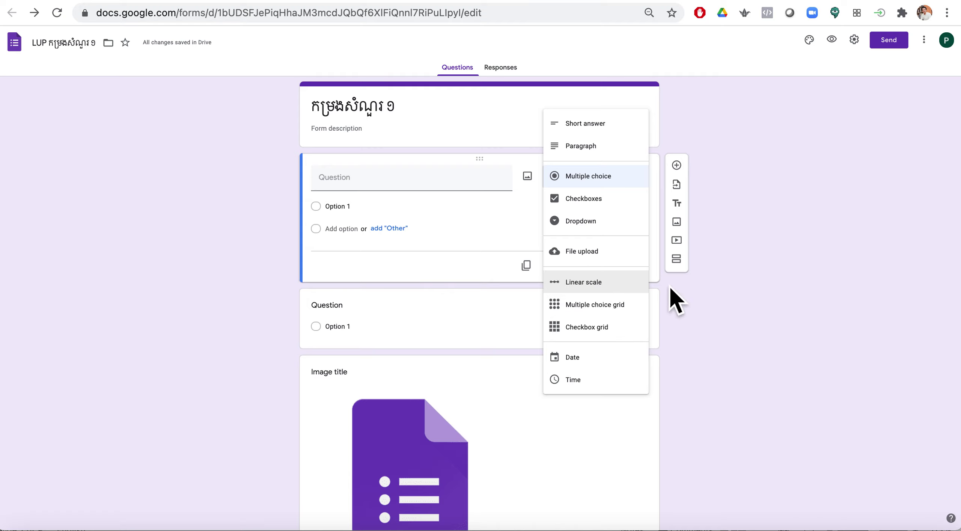
{"action": "left_click", "coordinate": [600, 291]}
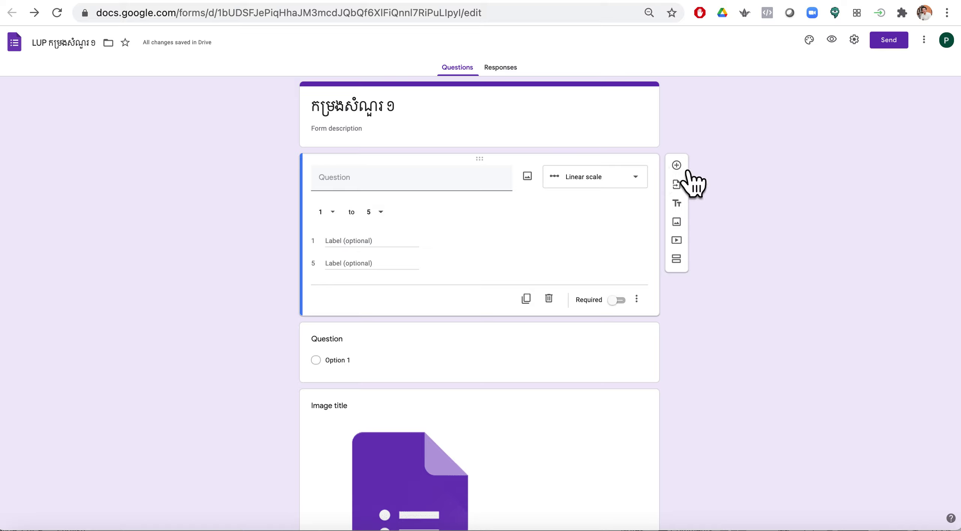
{"action": "left_click", "coordinate": [644, 183]}
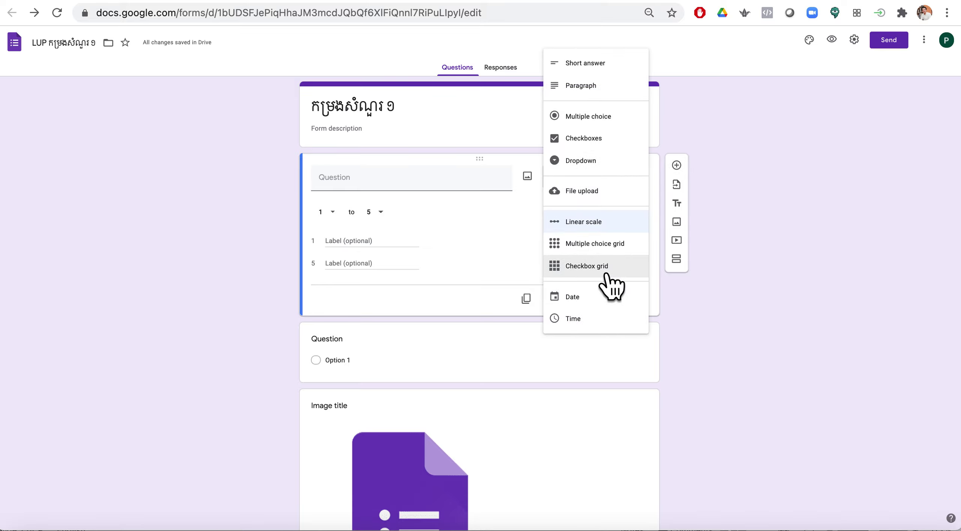
{"action": "left_click", "coordinate": [602, 246]}
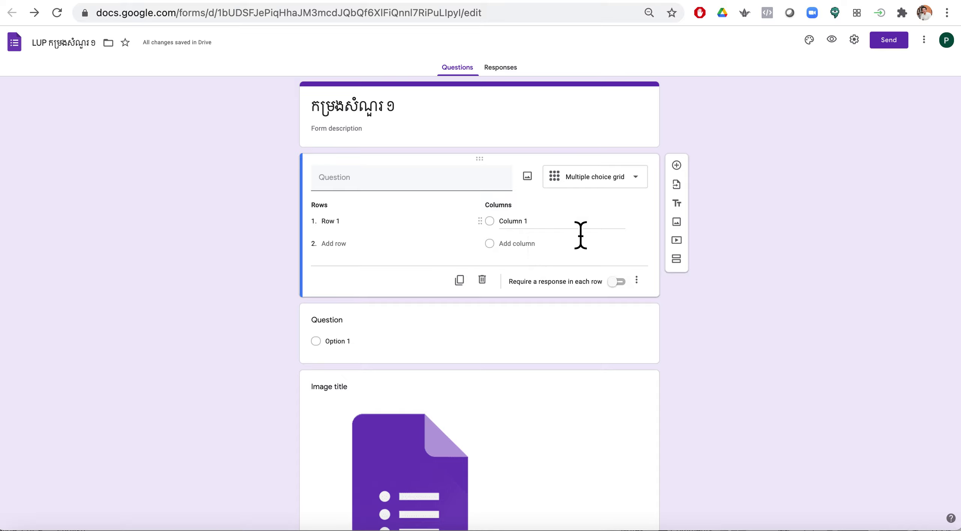
{"action": "left_click", "coordinate": [640, 179]}
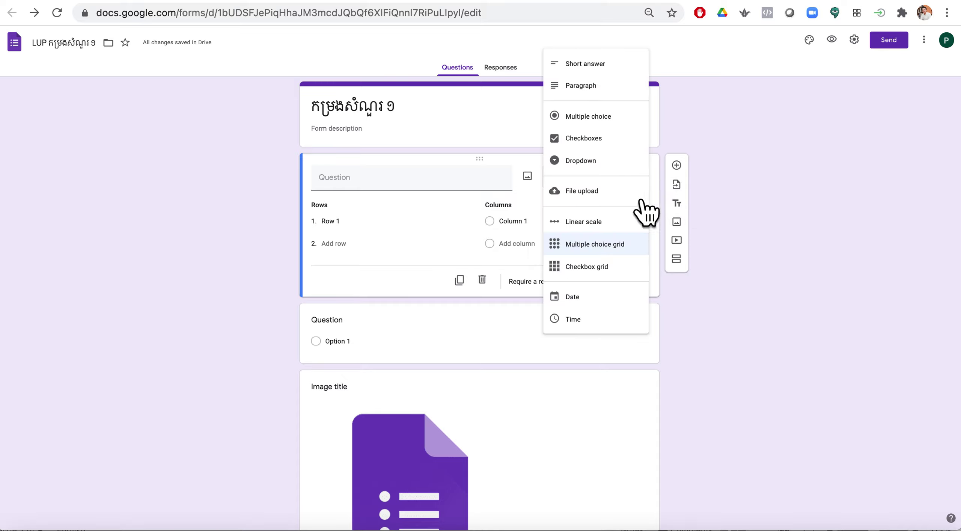
{"action": "left_click", "coordinate": [615, 273]}
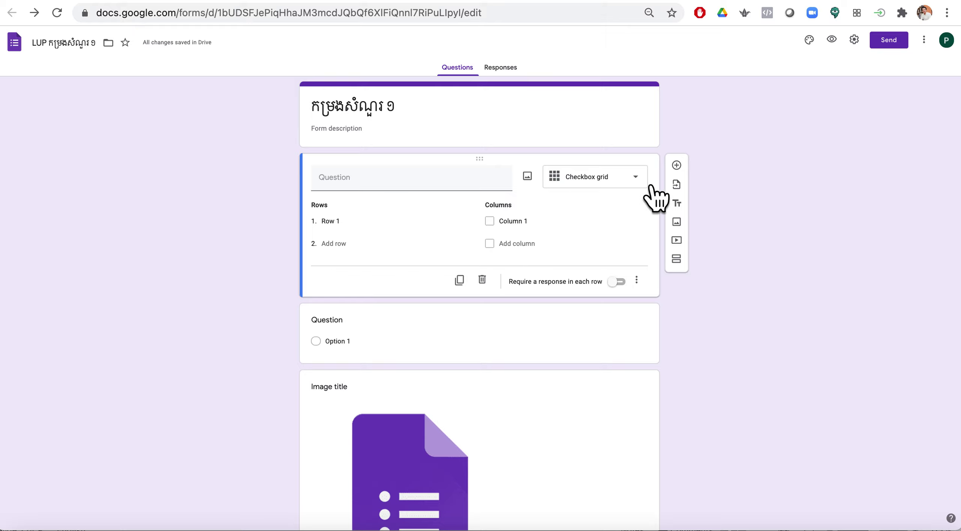
Try the Date and Time types on the new question and return it to Multiple choice
{"action": "left_click", "coordinate": [647, 184]}
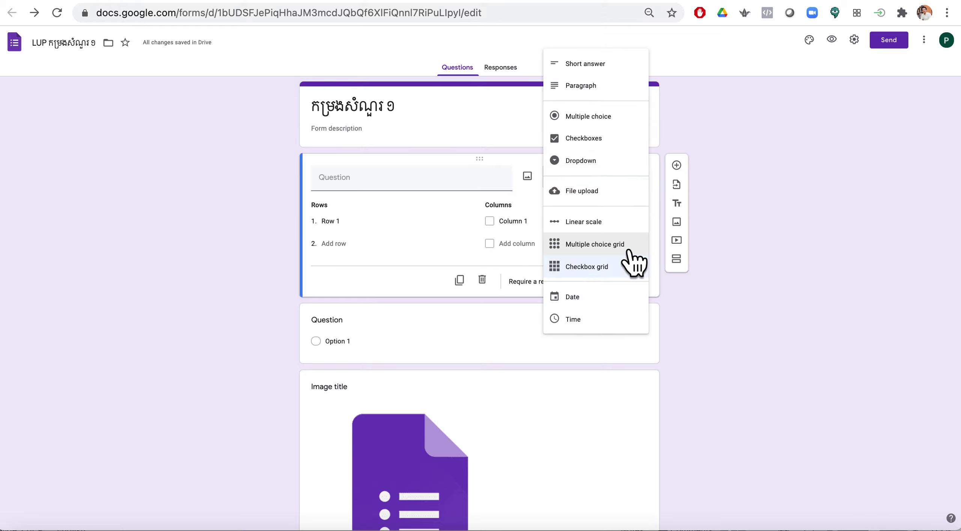
{"action": "left_click", "coordinate": [617, 306]}
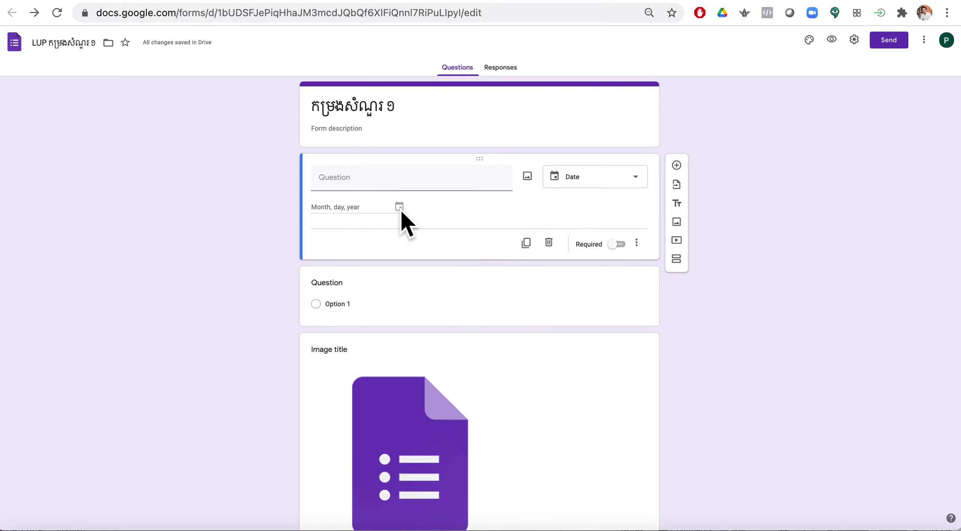
{"action": "left_click", "coordinate": [646, 184]}
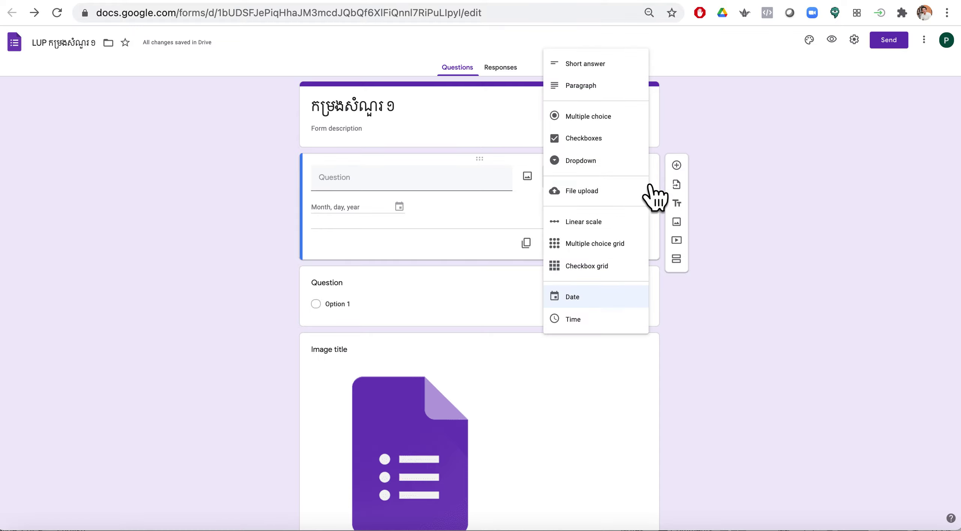
{"action": "left_click", "coordinate": [603, 322]}
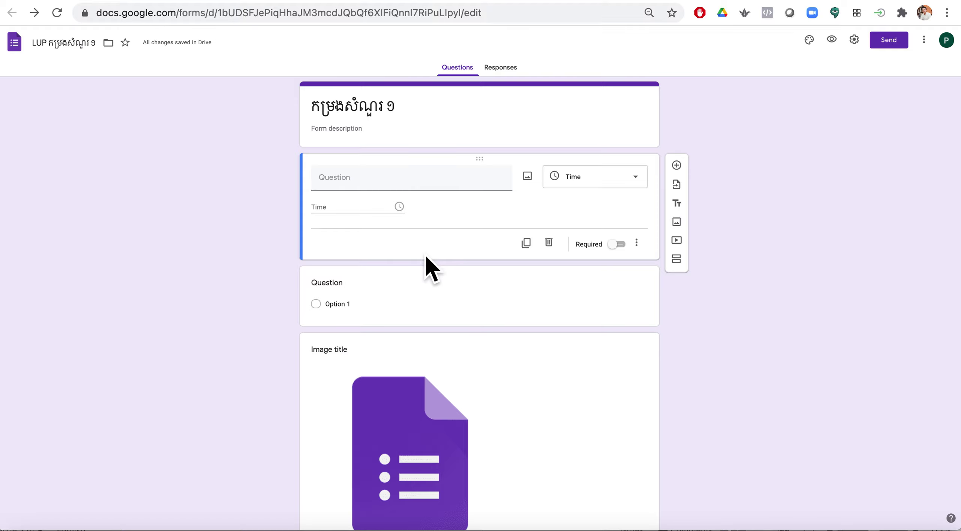
{"action": "left_click", "coordinate": [643, 185]}
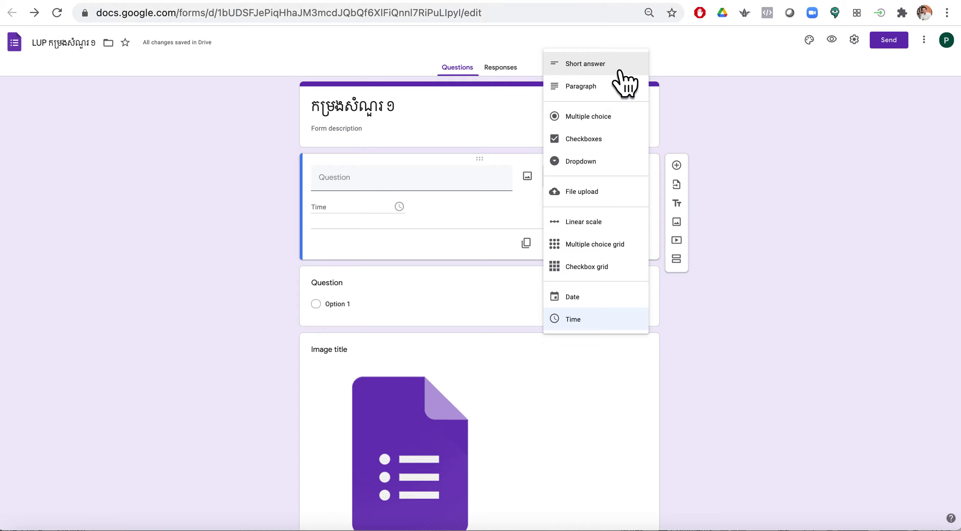
{"action": "left_click", "coordinate": [619, 127]}
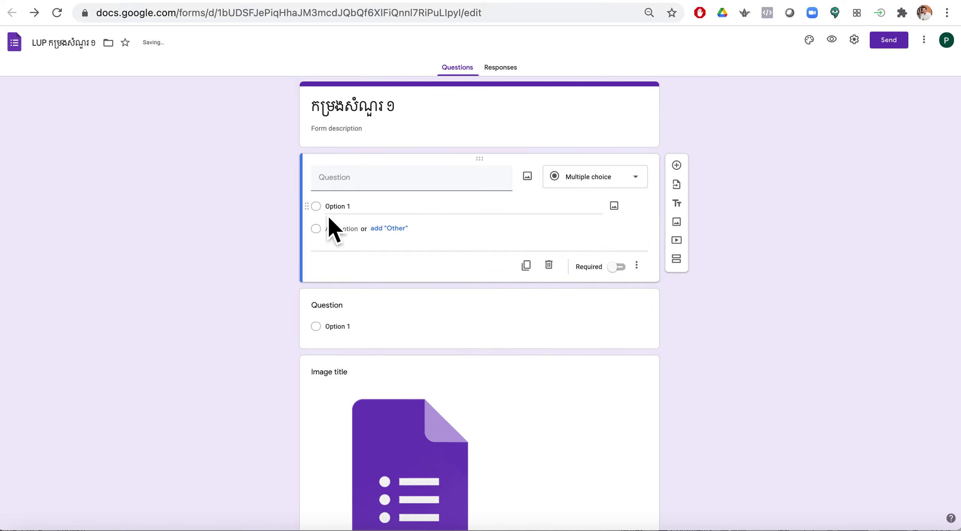
{"action": "scroll", "coordinate": [497, 221], "scroll_direction": "down", "scroll_amount": 3}
{"action": "scroll", "coordinate": [497, 221], "scroll_direction": "up", "scroll_amount": 3}
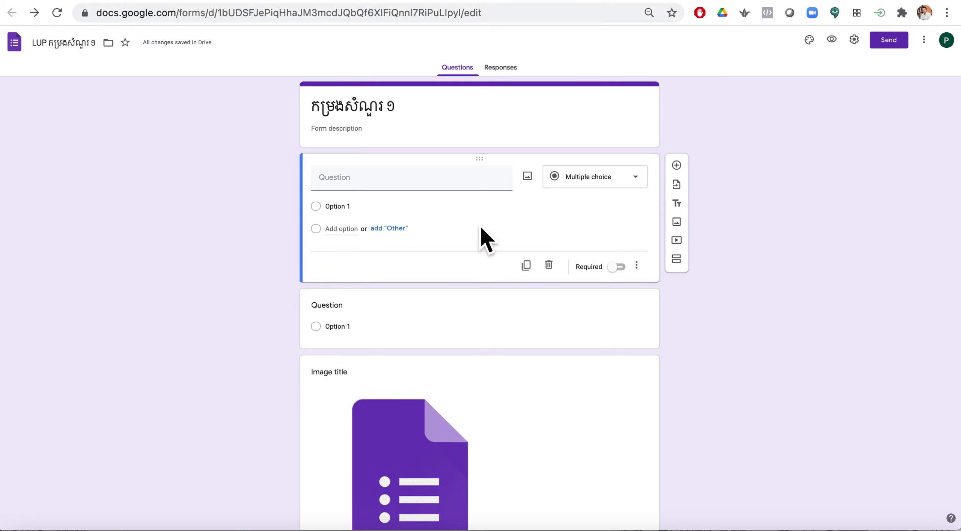
Turn the new question into a required Short answer question titled "គោត្តនាម និងនាម"
{"action": "left_click", "coordinate": [646, 185]}
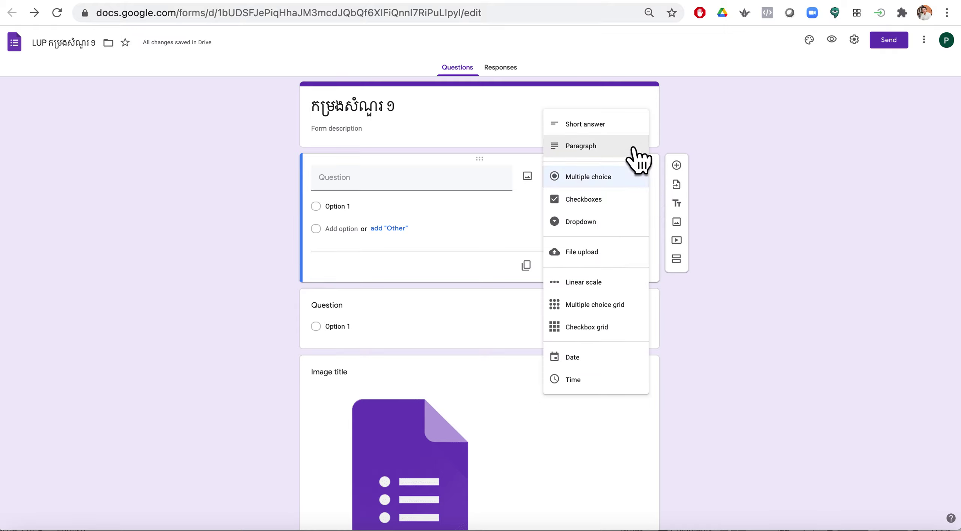
{"action": "left_click", "coordinate": [626, 133]}
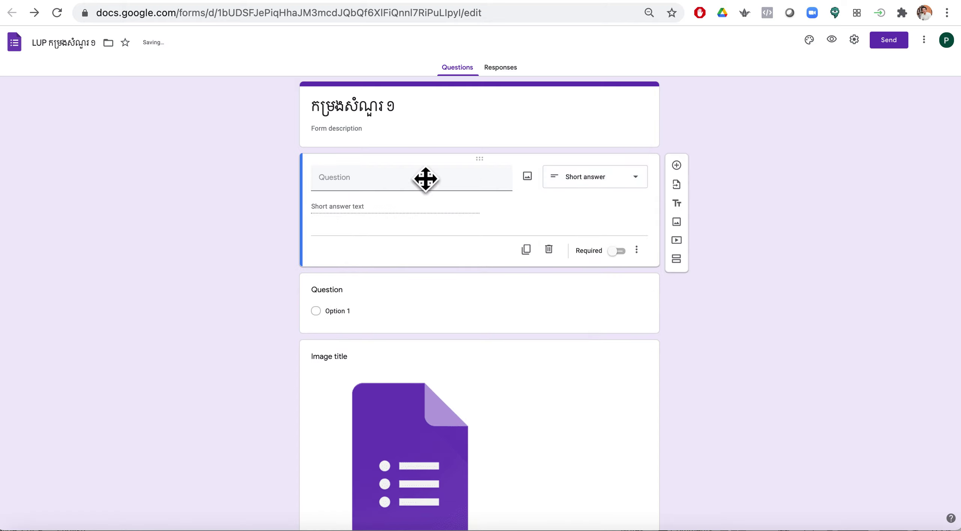
{"action": "left_click", "coordinate": [360, 186]}
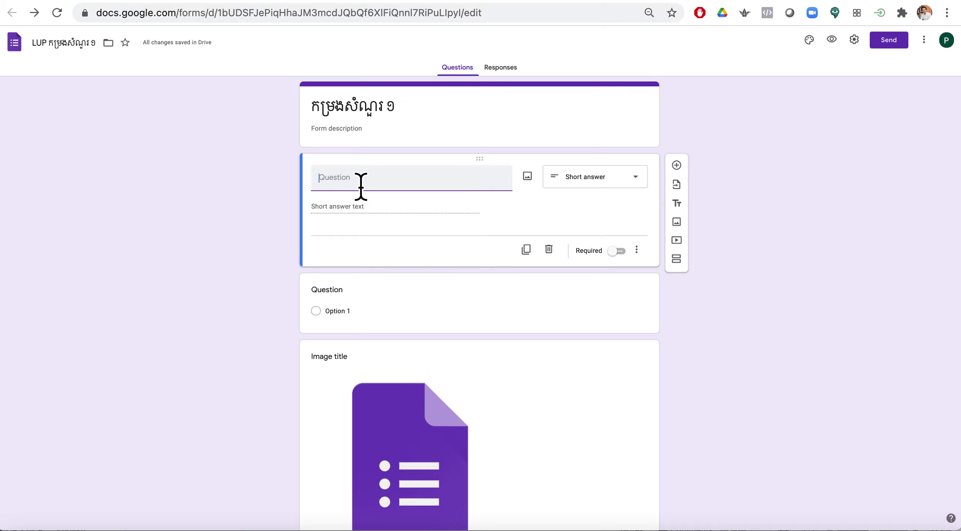
{"action": "type", "text": "គោត្តនាម និងនាម"}
{"action": "left_click", "coordinate": [403, 209]}
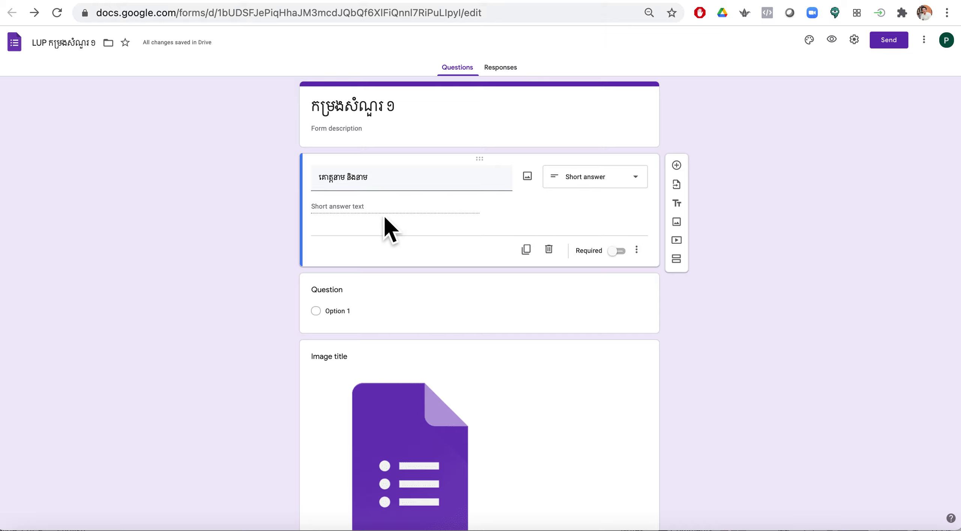
{"action": "left_click", "coordinate": [631, 257]}
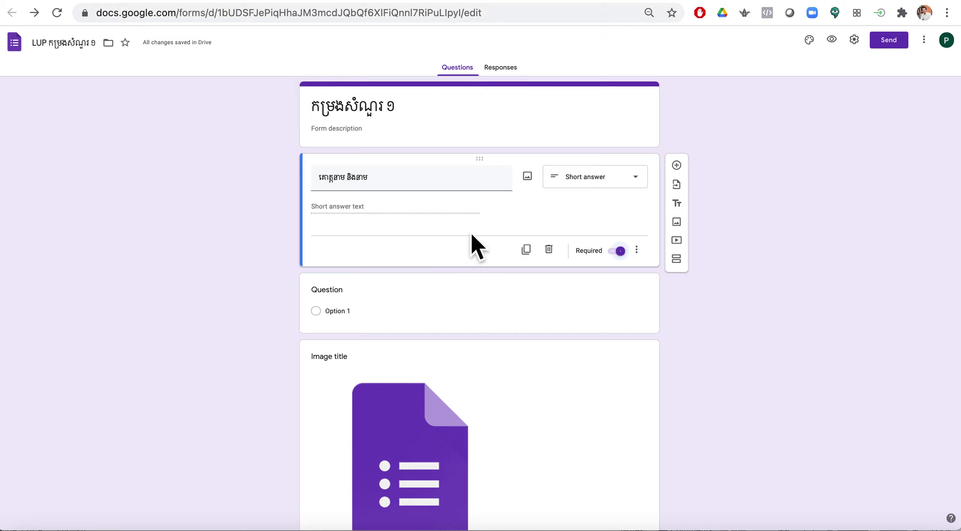
Duplicate the required short answer question, title the copy "ថ្នាក់" and change its type to Dropdown
{"action": "left_click", "coordinate": [542, 260]}
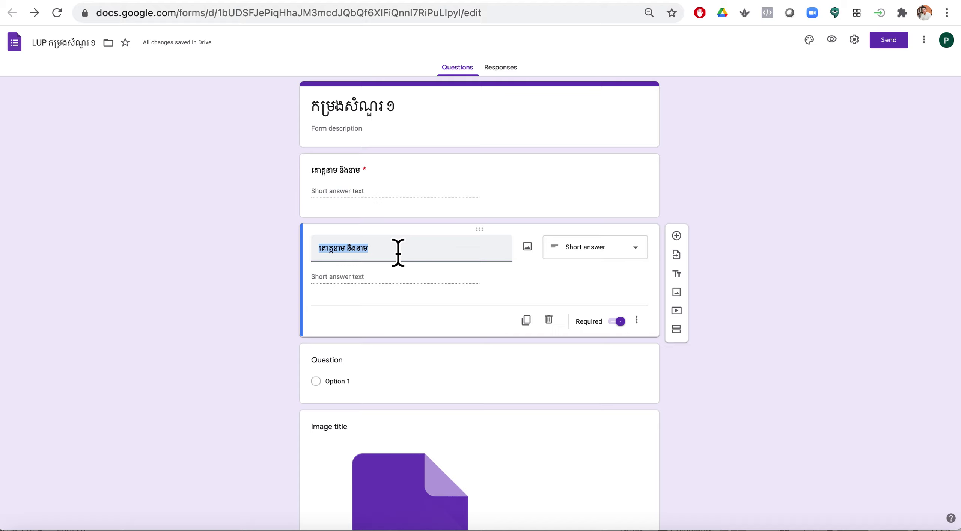
{"action": "type", "text": "ថ្នាក់"}
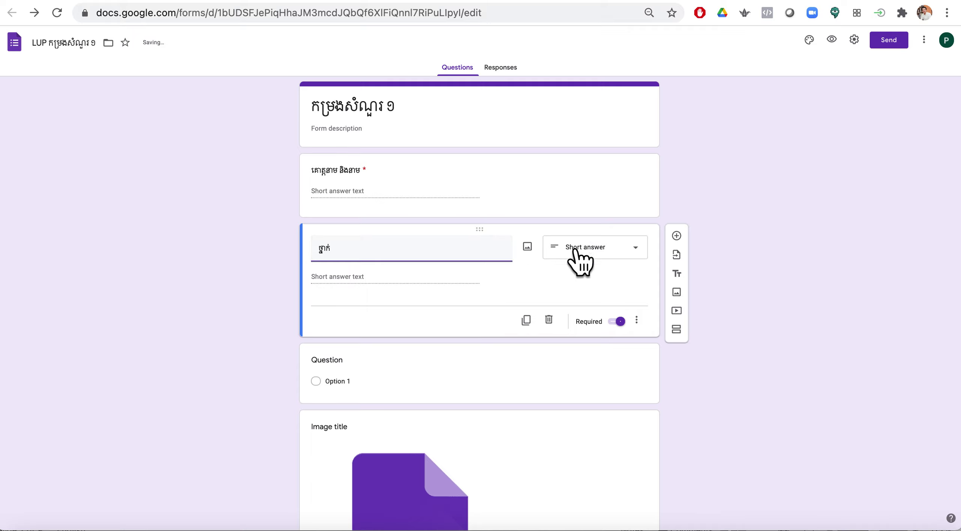
{"action": "left_click", "coordinate": [651, 258]}
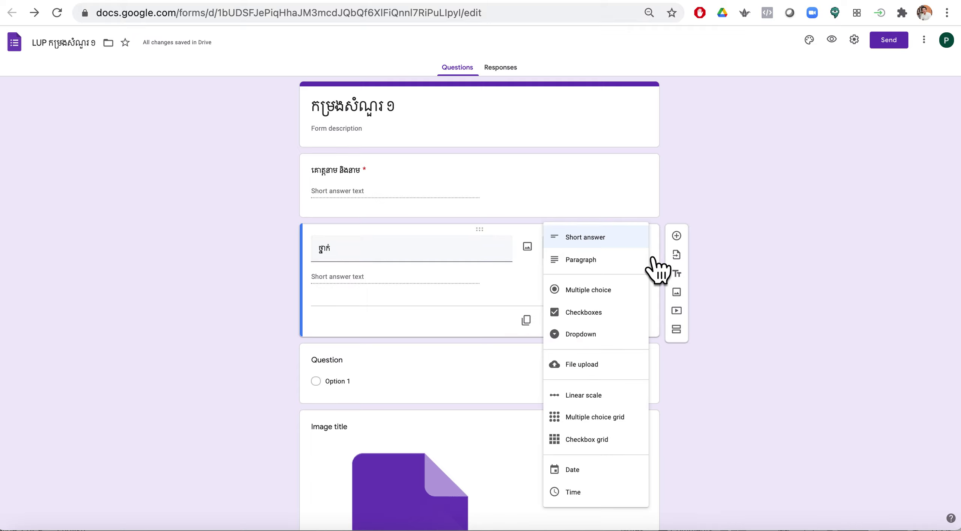
{"action": "left_click", "coordinate": [616, 339]}
Enter the three options ក, ខ and គ in the "ថ្នាក់" dropdown question
{"action": "left_click", "coordinate": [337, 279]}
{"action": "type", "text": "ក"}
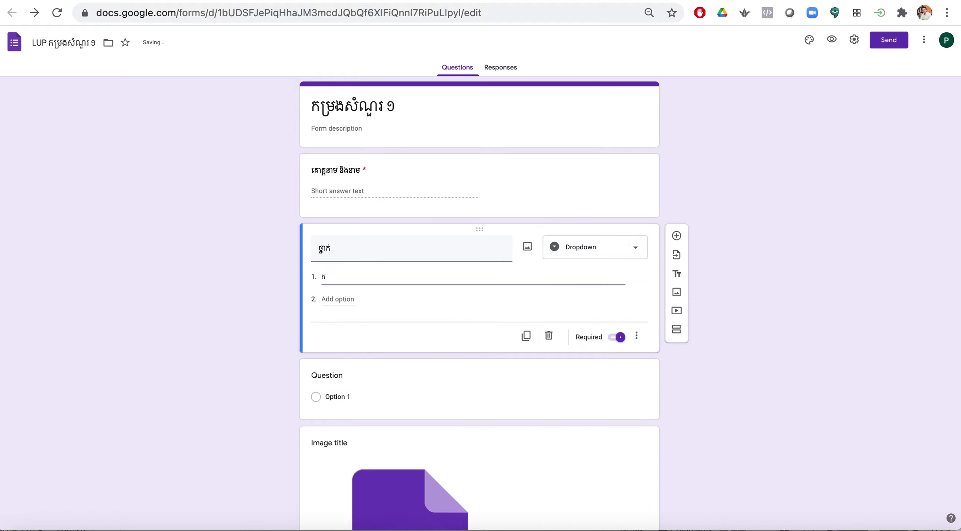
{"action": "left_click", "coordinate": [345, 305]}
{"action": "type", "text": "ខ"}
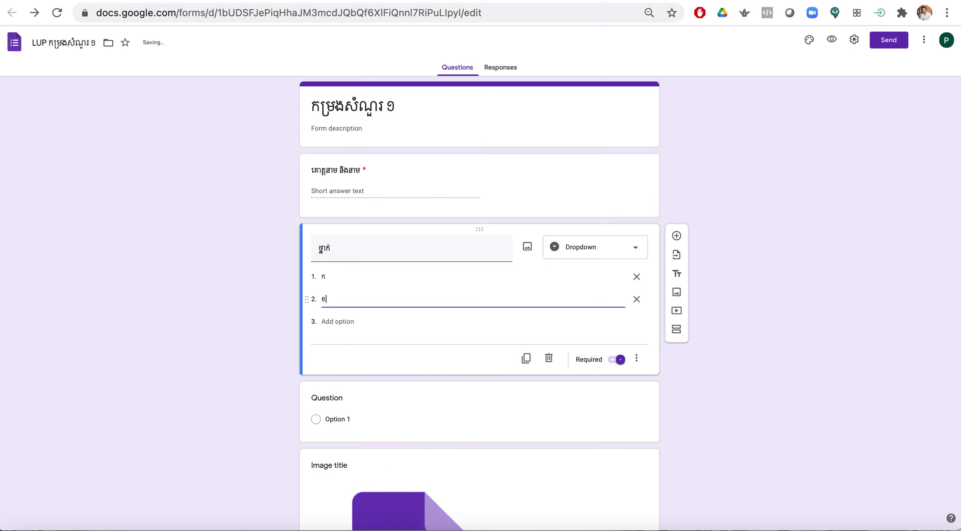
{"action": "left_click", "coordinate": [347, 322]}
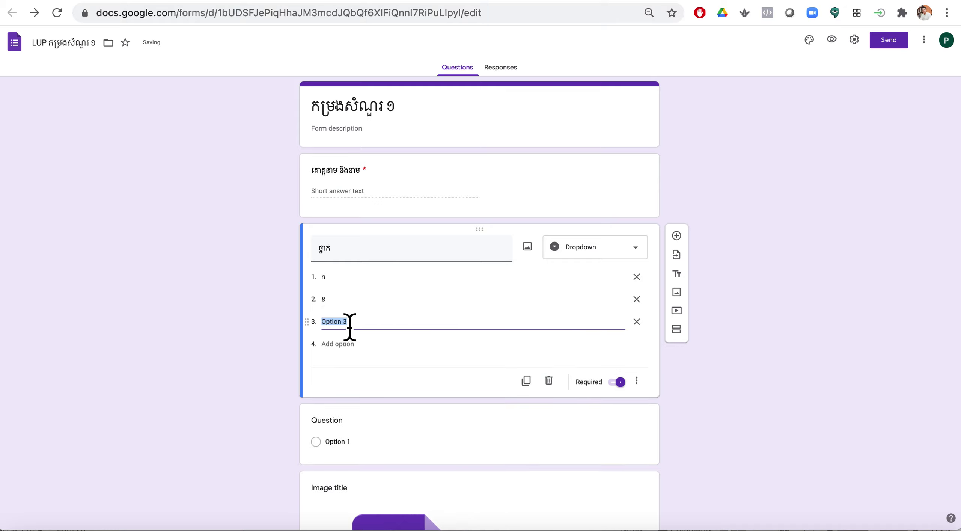
{"action": "type", "text": "គ"}
{"action": "left_click", "coordinate": [409, 303]}
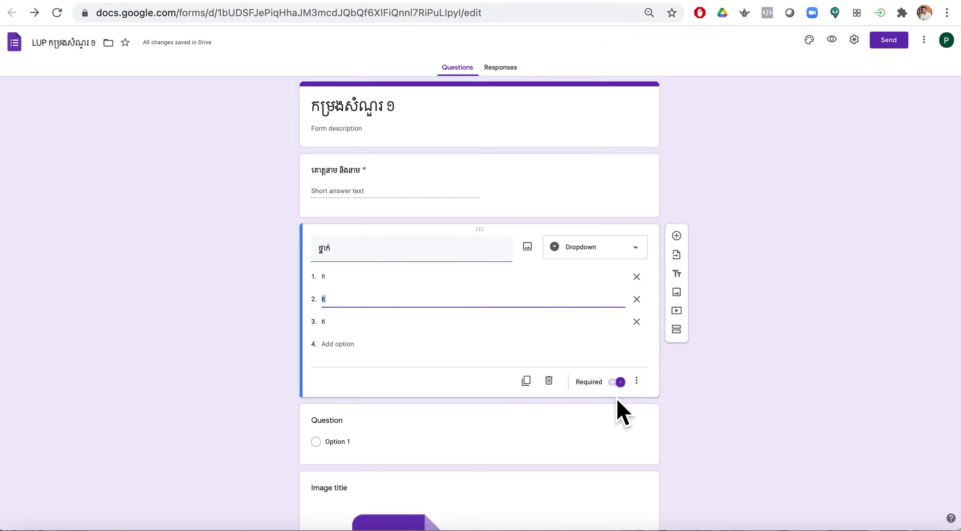
{"action": "scroll", "coordinate": [492, 398], "scroll_direction": "down", "scroll_amount": 1}
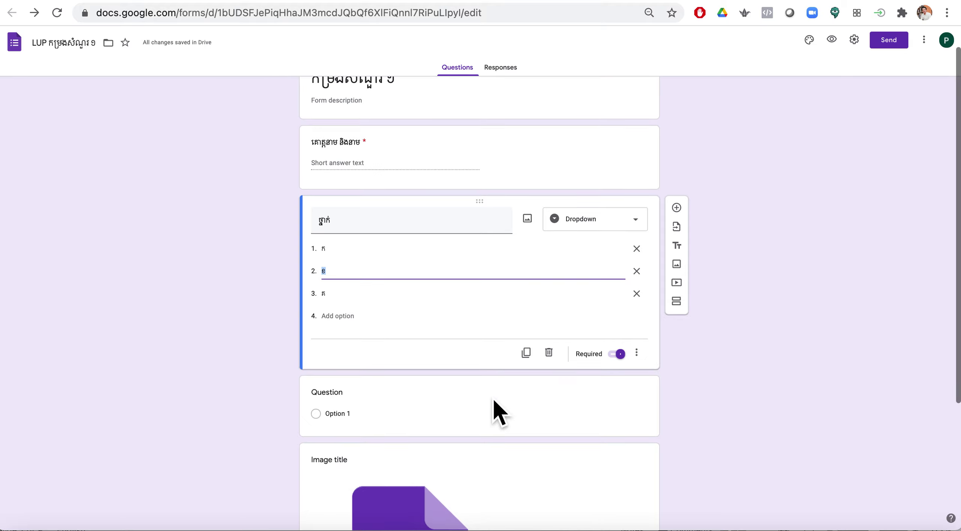
Add a multiple choice question below "ថ្នាក់" and title it "តើរូបភាពនេះជានិមិត្តសញ្ញាអ្វី?"
{"action": "left_click", "coordinate": [683, 210]}
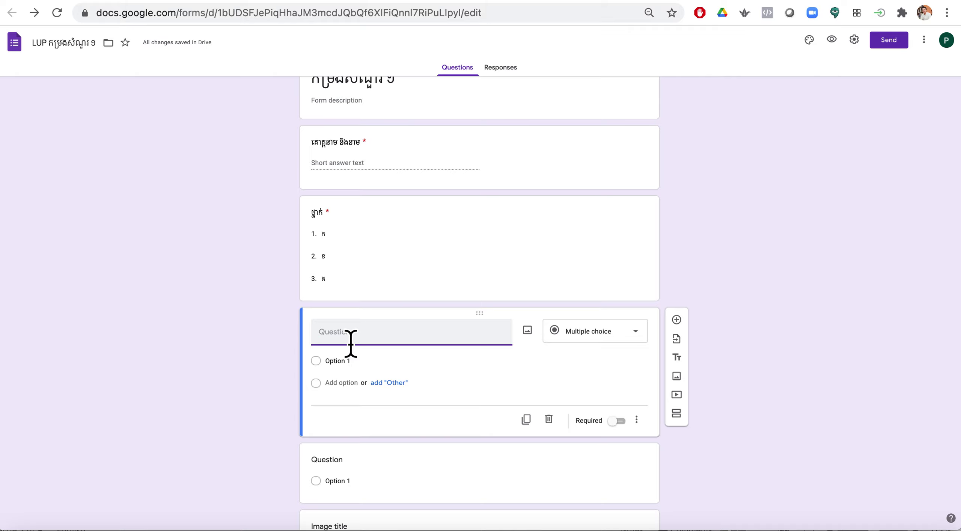
{"action": "type", "text": "តើរូបភាពន"}
{"action": "type", "text": "េះជានិមិត្តសញ្ញា"}
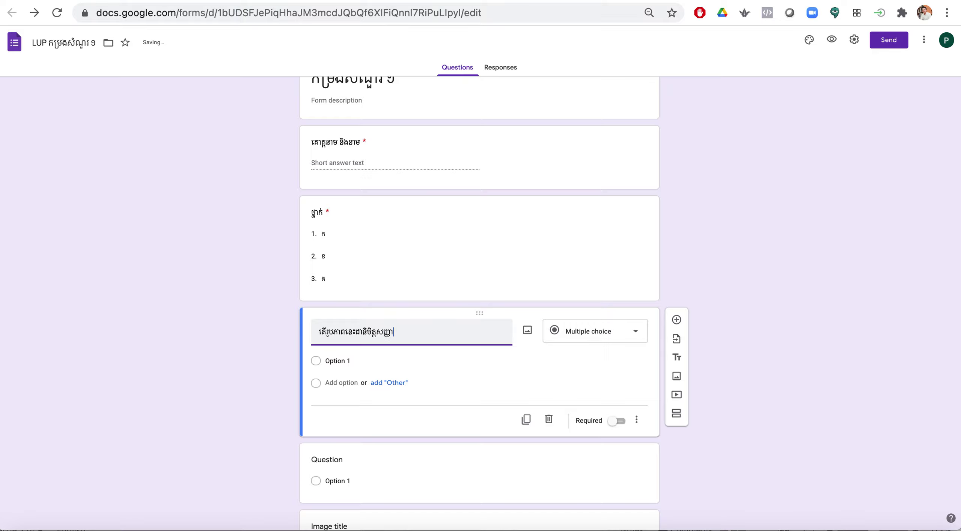
{"action": "scroll", "coordinate": [328, 266], "scroll_direction": "up", "scroll_amount": 5}
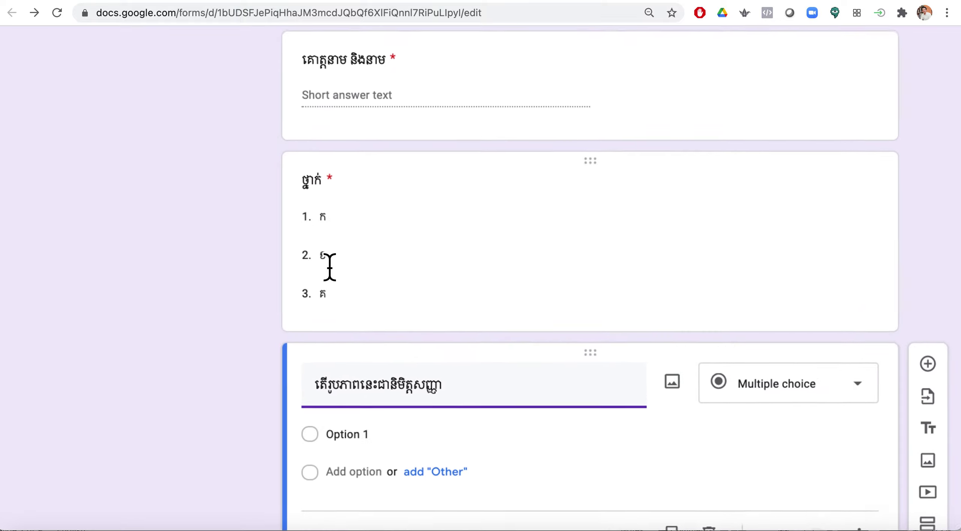
{"action": "scroll", "coordinate": [328, 268], "scroll_direction": "right", "scroll_amount": 2}
{"action": "scroll", "coordinate": [328, 265], "scroll_direction": "down", "scroll_amount": 3}
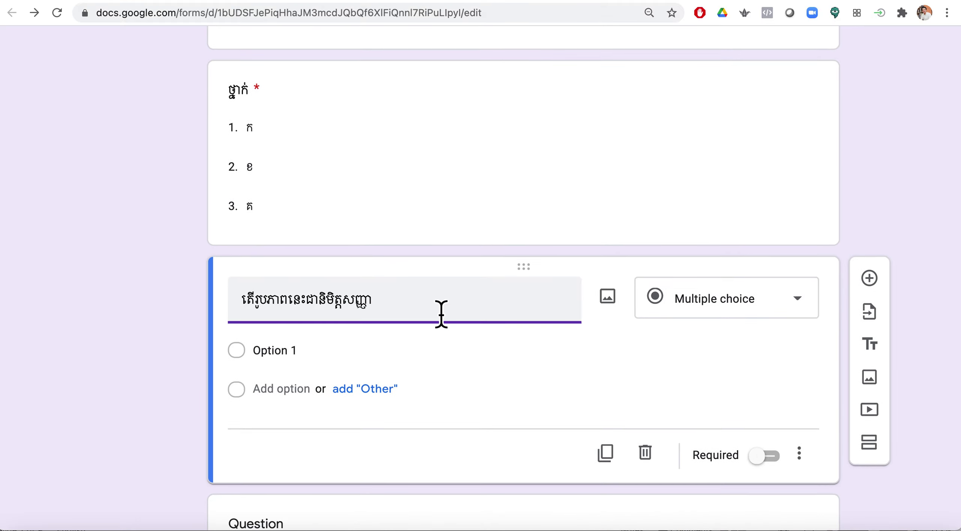
{"action": "type", "text": "អ"}
{"action": "type", "text": "្ន"}
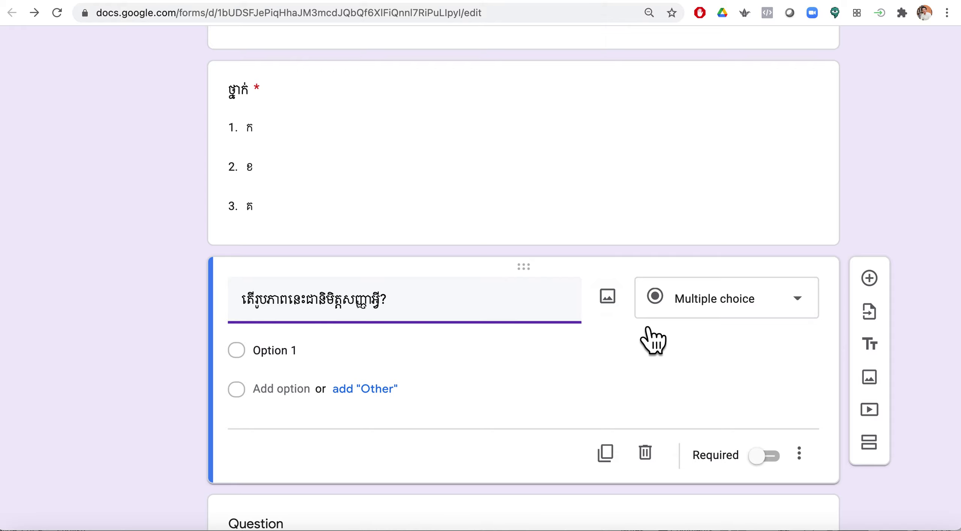
Start inserting an image into the new question and search Google images for "Google form"
{"action": "left_click", "coordinate": [619, 306]}
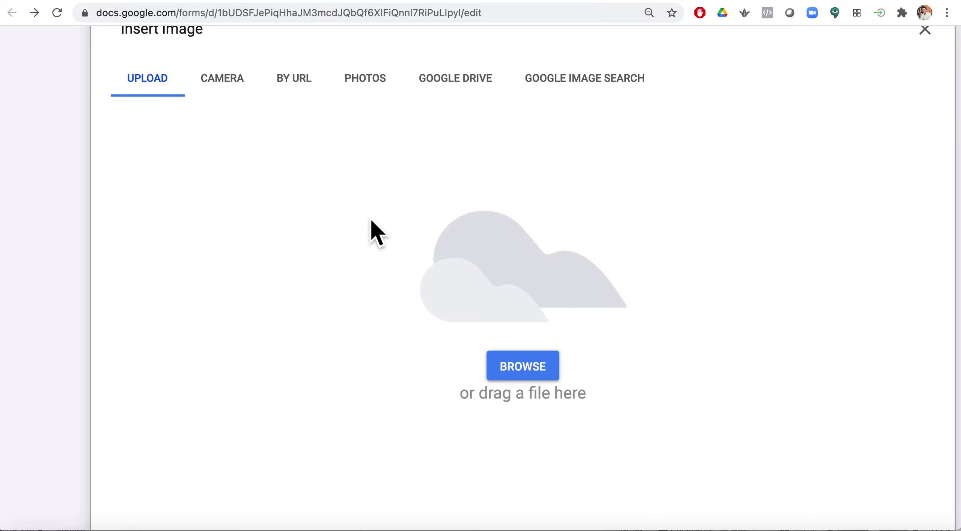
{"action": "left_click", "coordinate": [602, 99]}
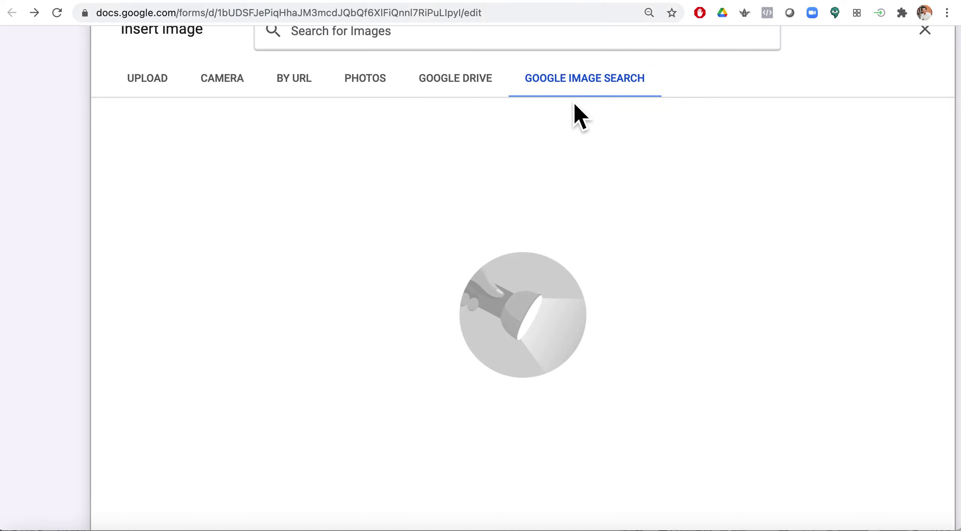
{"action": "scroll", "coordinate": [574, 102], "scroll_direction": "up", "scroll_amount": 2}
{"action": "left_click", "coordinate": [312, 123]}
{"action": "type", "text": "s"}
{"action": "key", "text": "BackSpace"}
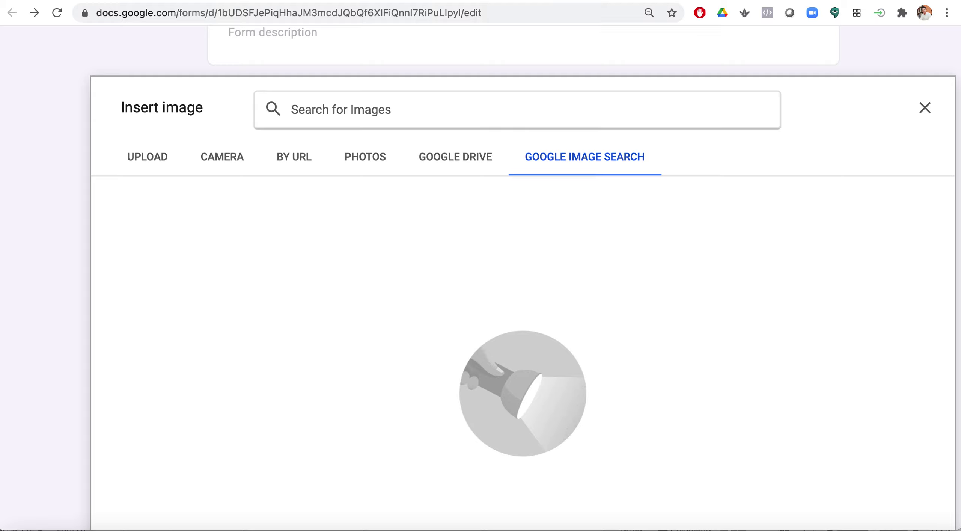
{"action": "type", "text": "L"}
{"action": "type", "text": "o"}
{"action": "key", "text": "BackSpace"}
{"action": "key", "text": "BackSpace"}
{"action": "type", "text": "Google"}
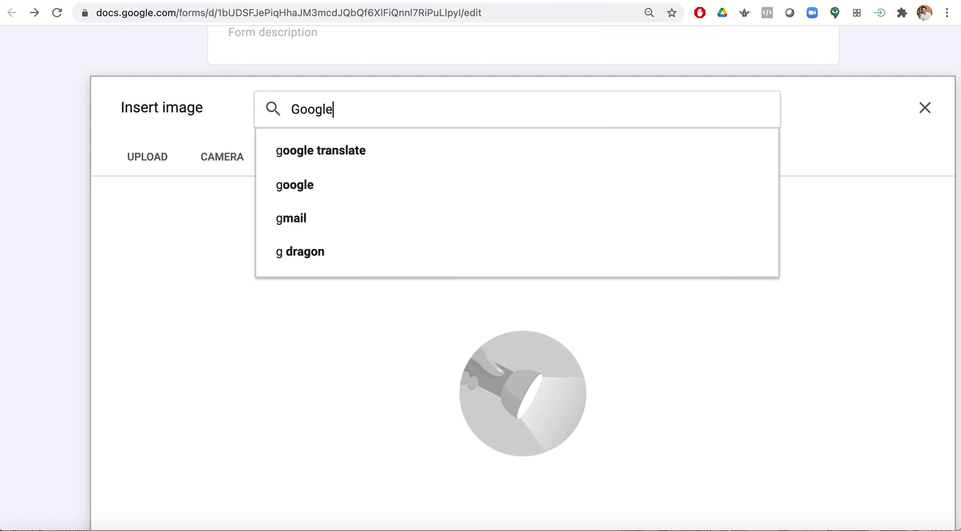
{"action": "type", "text": " form"}
{"action": "key", "text": "Return"}
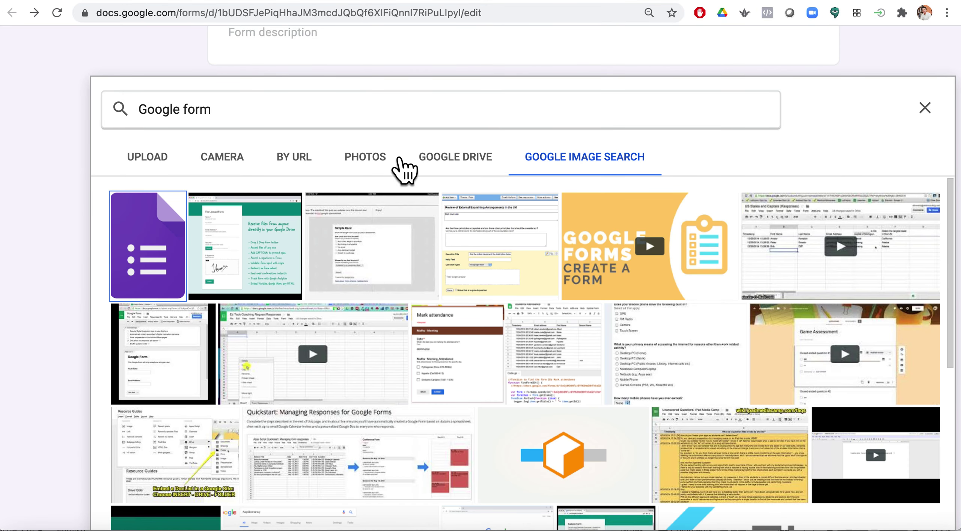
Insert the purple Google Forms logo from the image results into the question
{"action": "scroll", "coordinate": [255, 259], "scroll_direction": "down", "scroll_amount": 2}
{"action": "scroll", "coordinate": [254, 263], "scroll_direction": "up", "scroll_amount": 1}
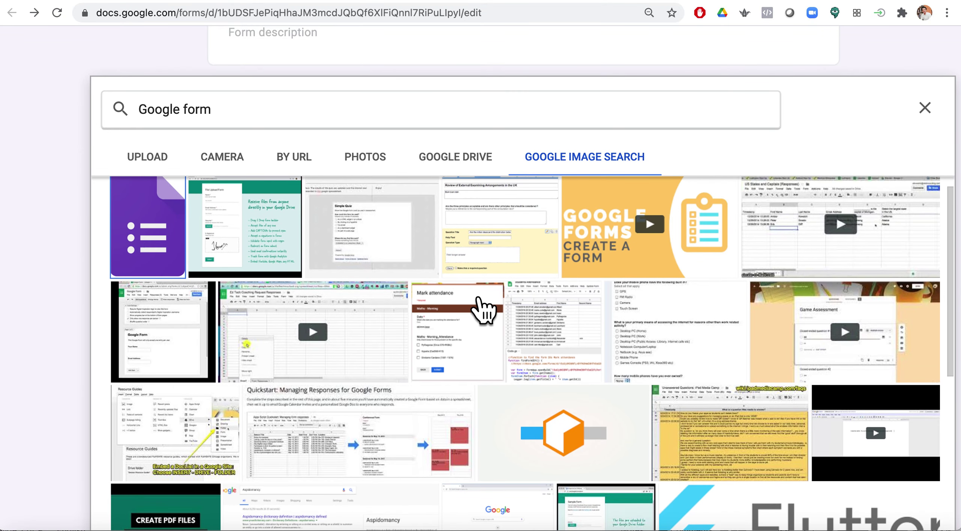
{"action": "scroll", "coordinate": [451, 176], "scroll_direction": "down", "scroll_amount": 4}
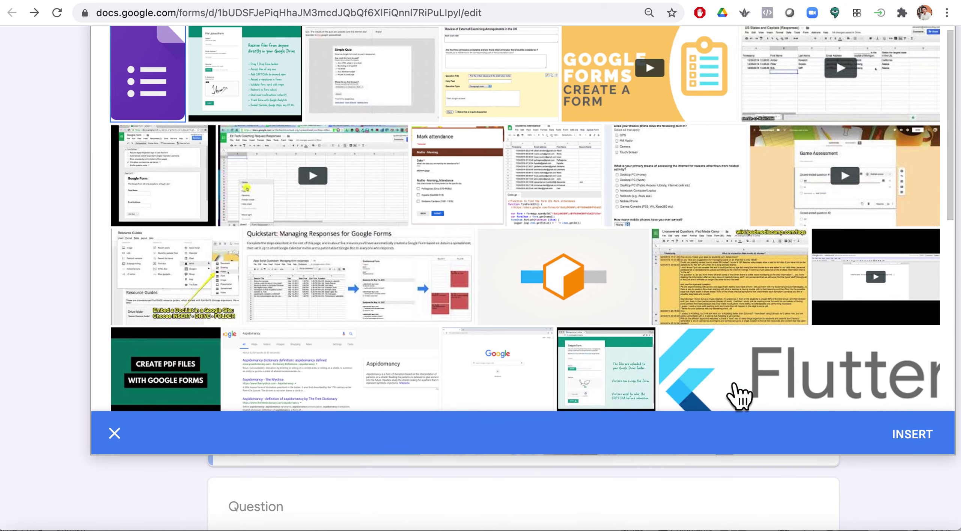
{"action": "left_click", "coordinate": [929, 445]}
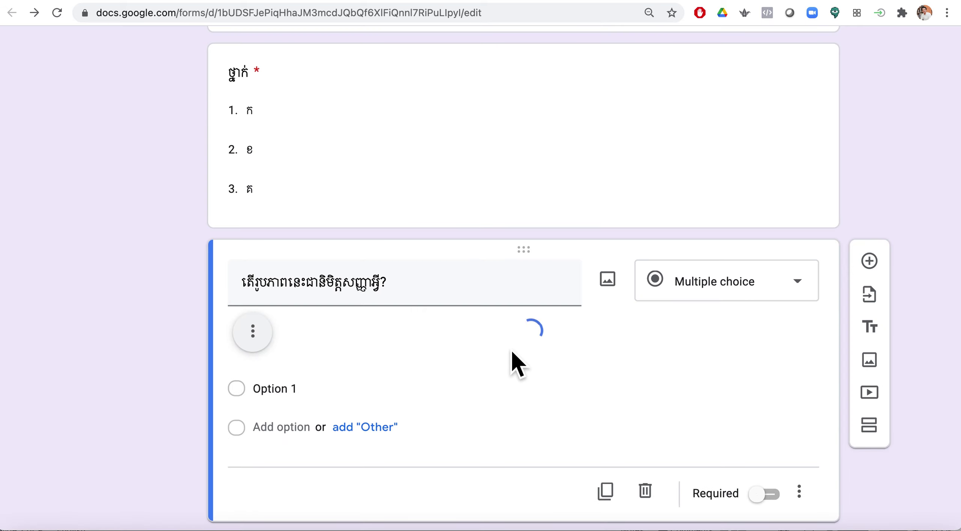
{"action": "scroll", "coordinate": [511, 351], "scroll_direction": "down", "scroll_amount": 8}
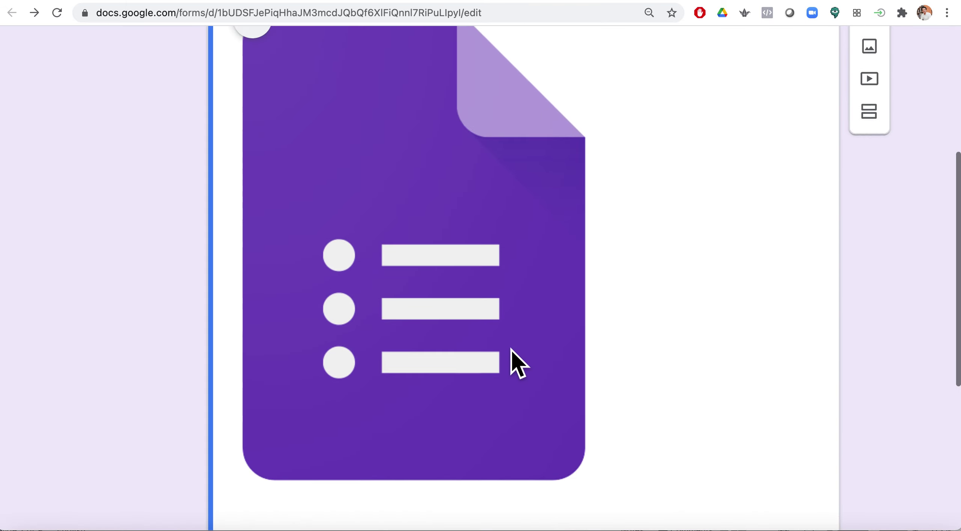
{"action": "scroll", "coordinate": [512, 351], "scroll_direction": "up", "scroll_amount": 4}
{"action": "scroll", "coordinate": [510, 349], "scroll_direction": "down", "scroll_amount": 8}
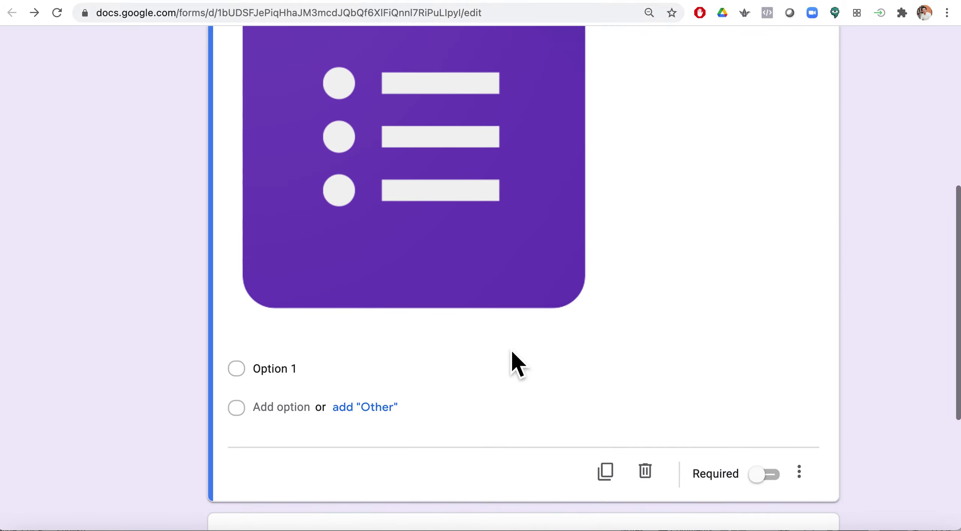
Enter the four answer options Google Meet, Google Classroom, Google Calendar and Google Form under the logo image
{"action": "left_click", "coordinate": [279, 381]}
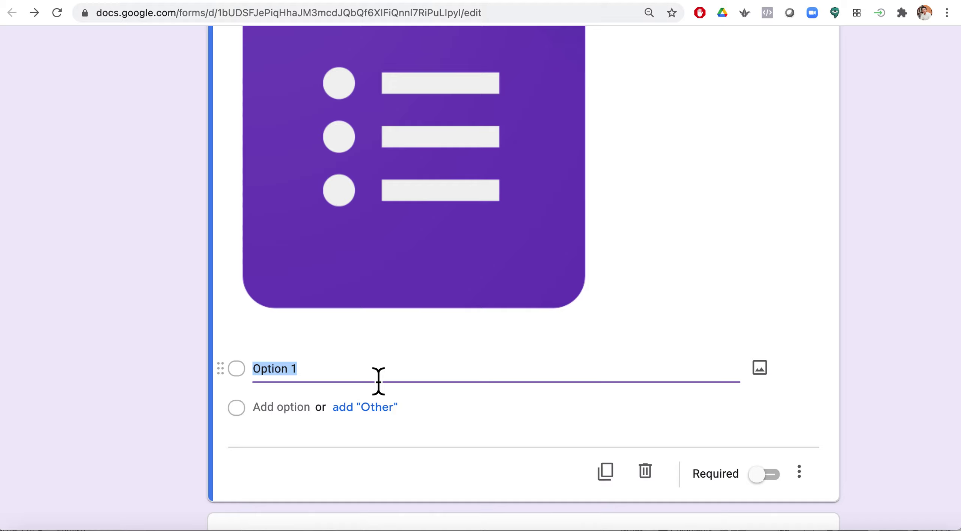
{"action": "type", "text": "Google Meet"}
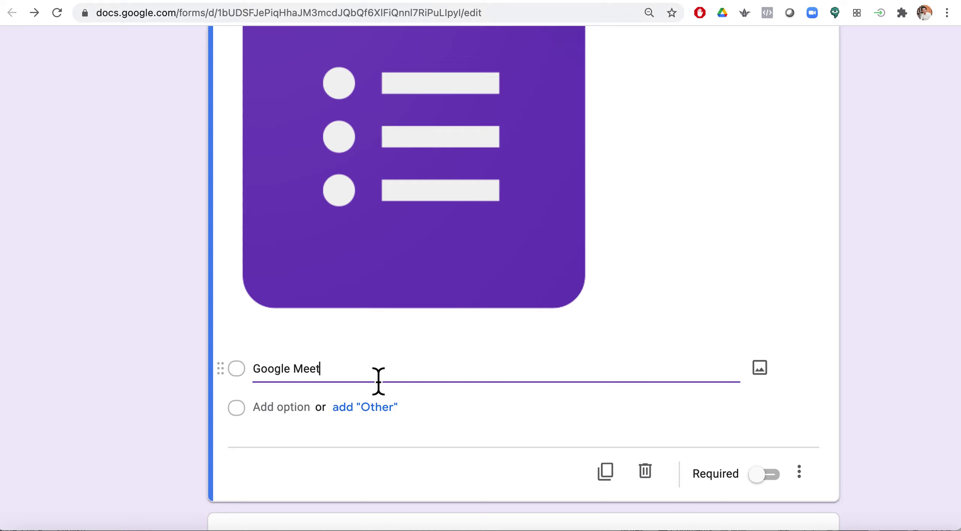
{"action": "left_click", "coordinate": [286, 409]}
{"action": "type", "text": "G"}
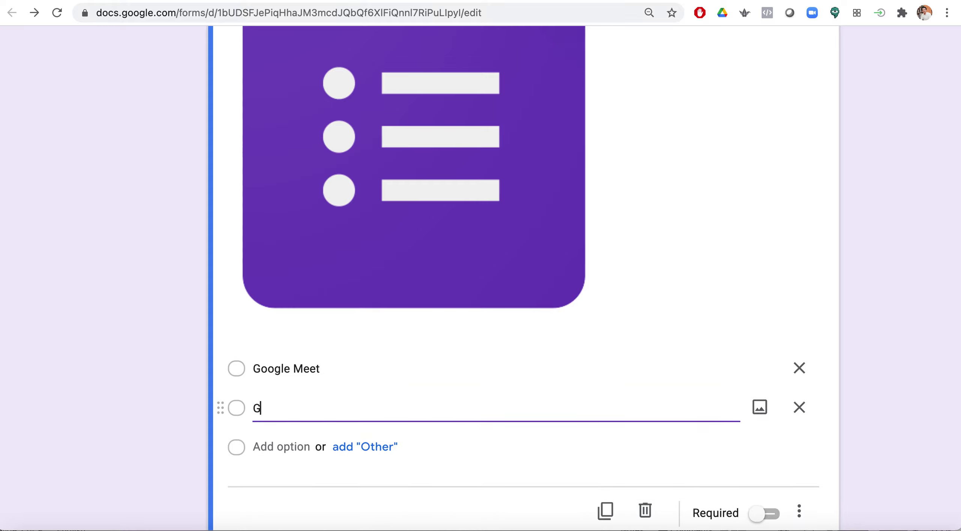
{"action": "type", "text": "oogle Classroom"}
{"action": "left_click", "coordinate": [291, 447]}
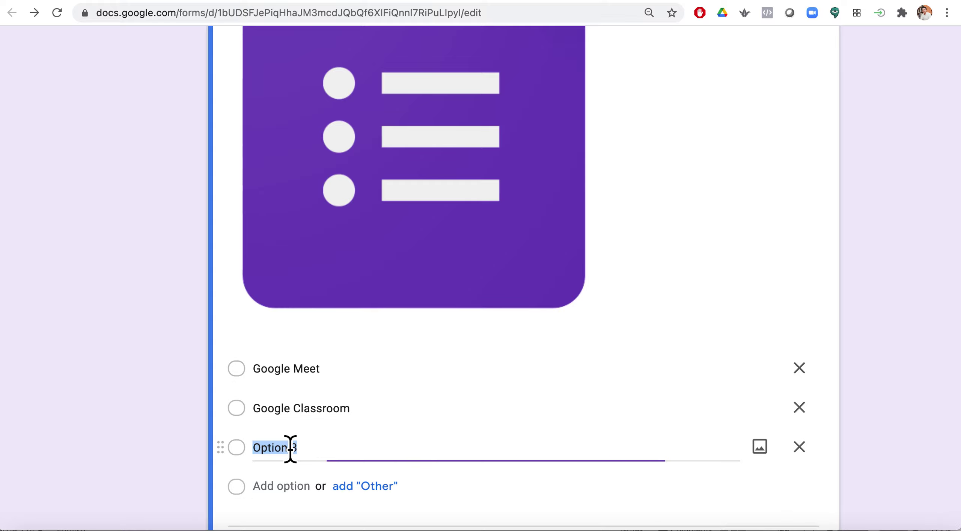
{"action": "type", "text": "Google"}
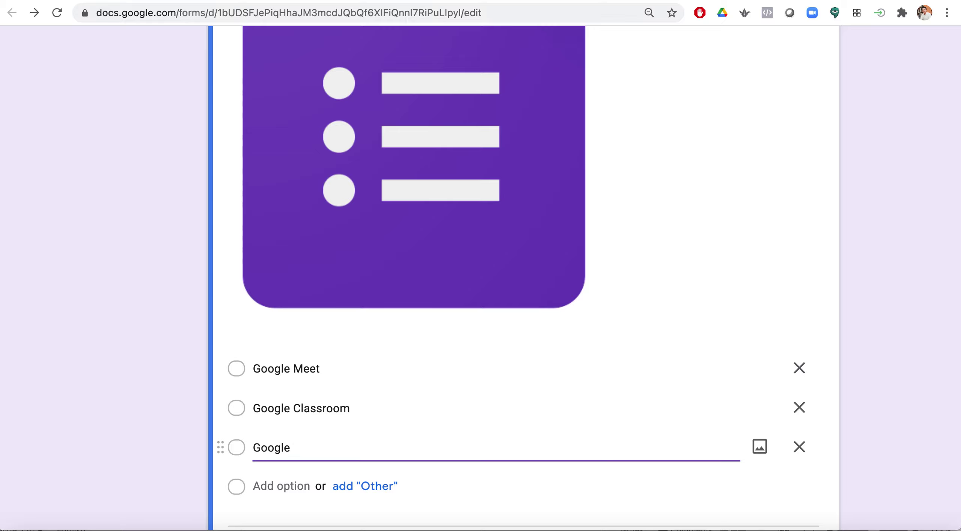
{"action": "type", "text": "Calendar"}
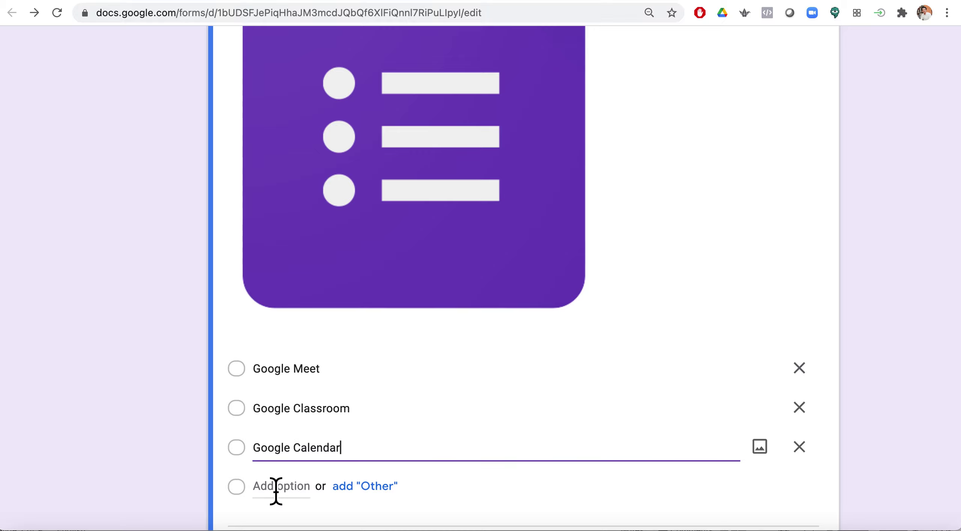
{"action": "left_click", "coordinate": [276, 491]}
{"action": "type", "text": "Google Form"}
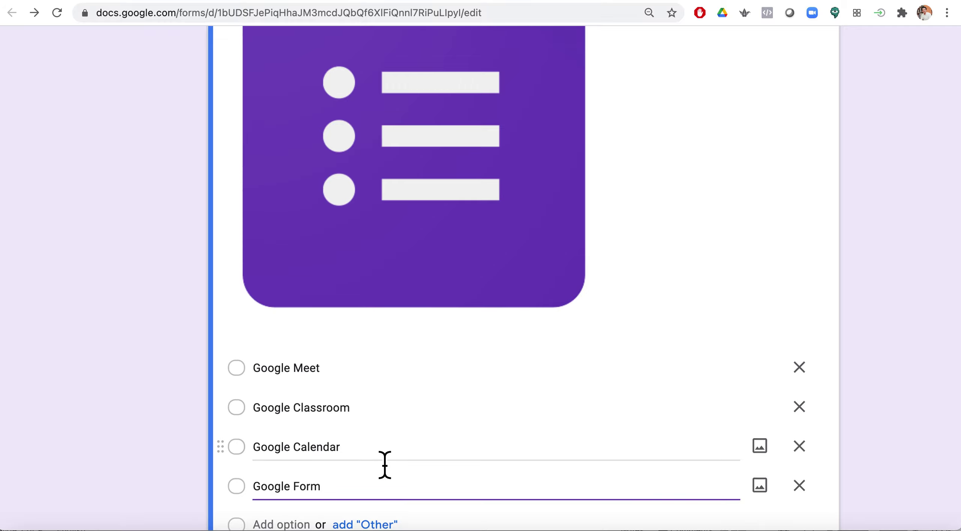
Delete the untitled image item and the blank multiple choice question that follow the logo question
{"action": "scroll", "coordinate": [386, 465], "scroll_direction": "down", "scroll_amount": 5}
{"action": "scroll", "coordinate": [389, 469], "scroll_direction": "up", "scroll_amount": 1}
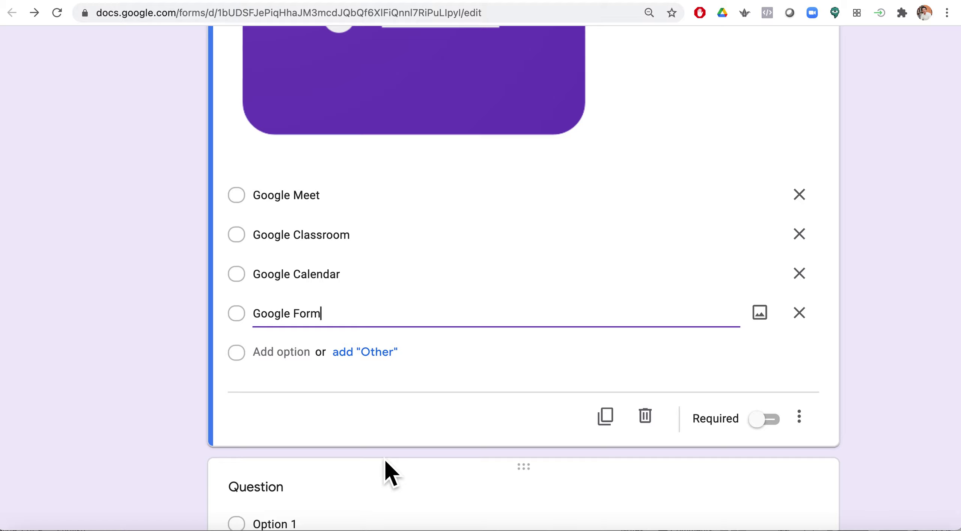
{"action": "scroll", "coordinate": [390, 472], "scroll_direction": "up", "scroll_amount": 15}
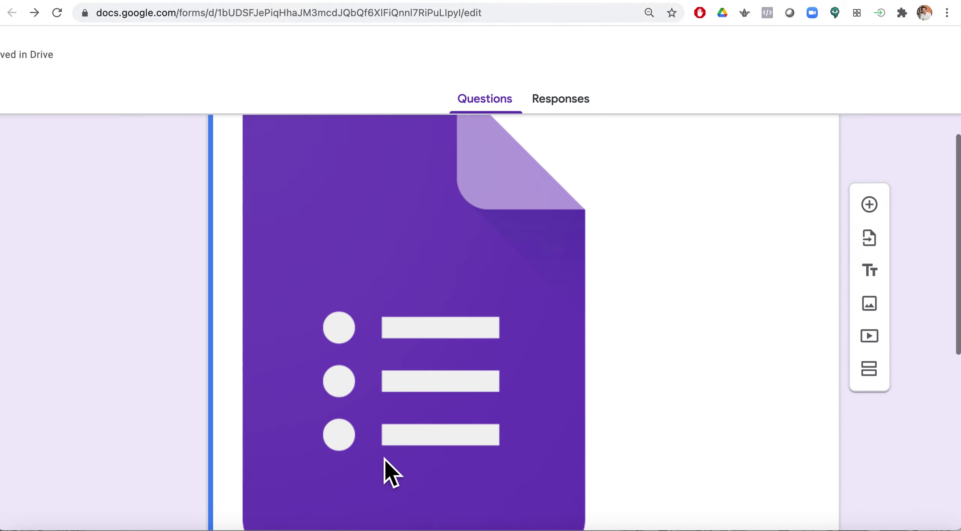
{"action": "scroll", "coordinate": [384, 458], "scroll_direction": "up", "scroll_amount": 8}
{"action": "scroll", "coordinate": [384, 458], "scroll_direction": "down", "scroll_amount": 20}
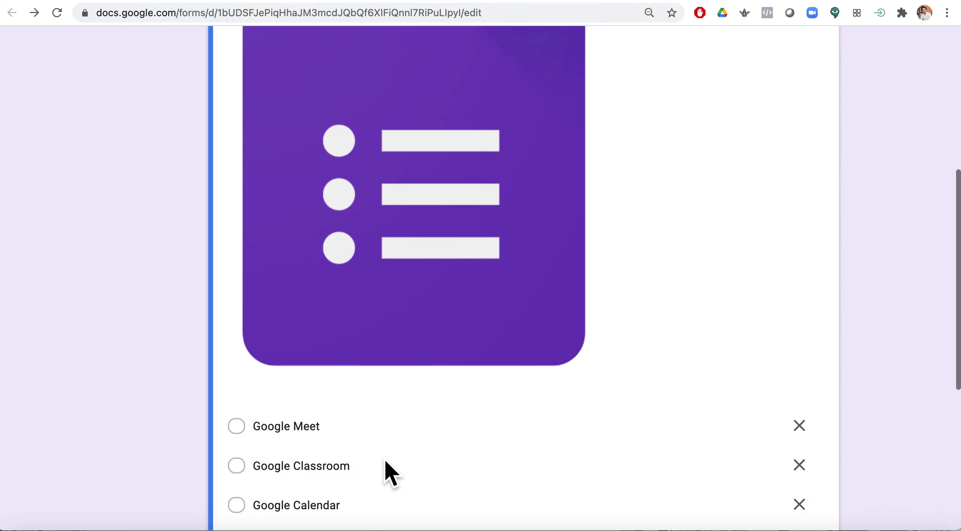
{"action": "scroll", "coordinate": [385, 461], "scroll_direction": "down", "scroll_amount": 2}
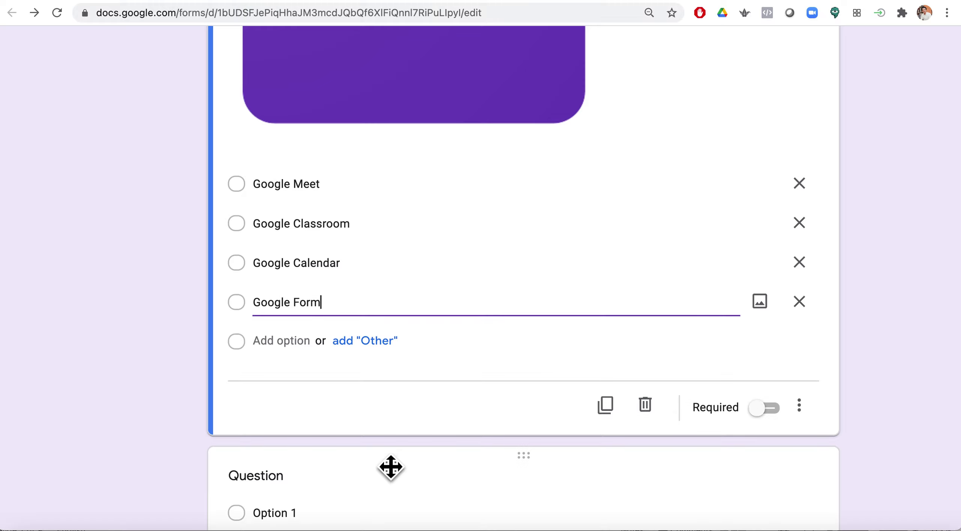
{"action": "scroll", "coordinate": [387, 462], "scroll_direction": "down", "scroll_amount": 12}
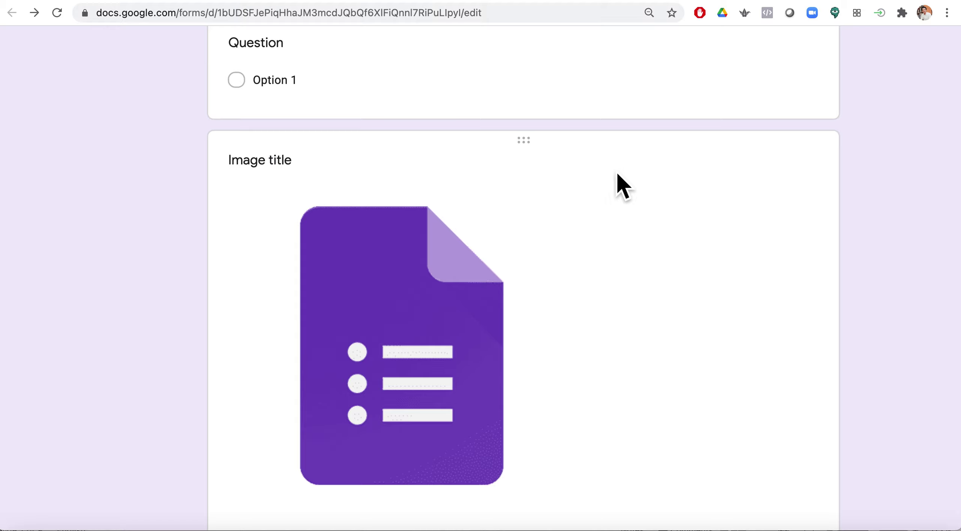
{"action": "scroll", "coordinate": [592, 169], "scroll_direction": "down", "scroll_amount": 2}
{"action": "scroll", "coordinate": [591, 166], "scroll_direction": "up", "scroll_amount": 7}
{"action": "scroll", "coordinate": [553, 274], "scroll_direction": "down", "scroll_amount": 2}
{"action": "left_click", "coordinate": [490, 301]}
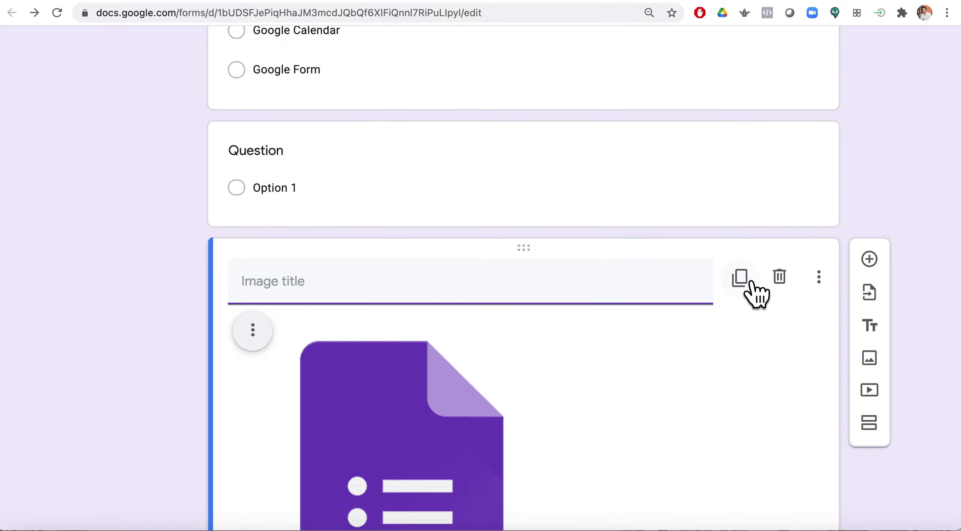
{"action": "left_click", "coordinate": [794, 288]}
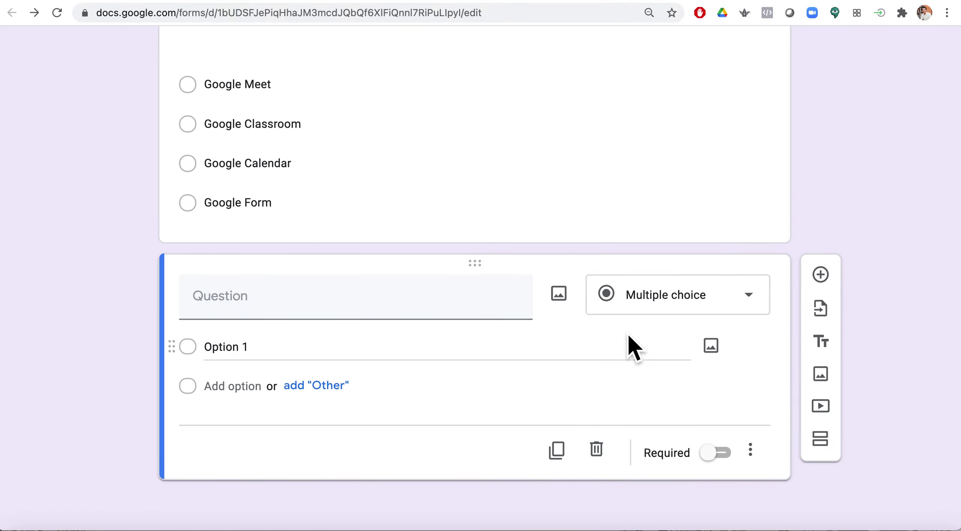
{"action": "key", "text": "super+0"}
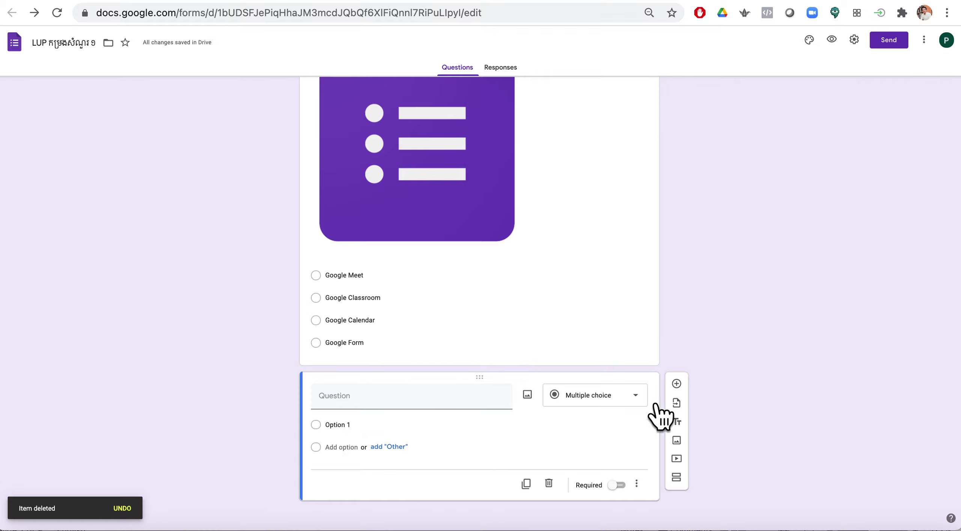
{"action": "left_click", "coordinate": [549, 483]}
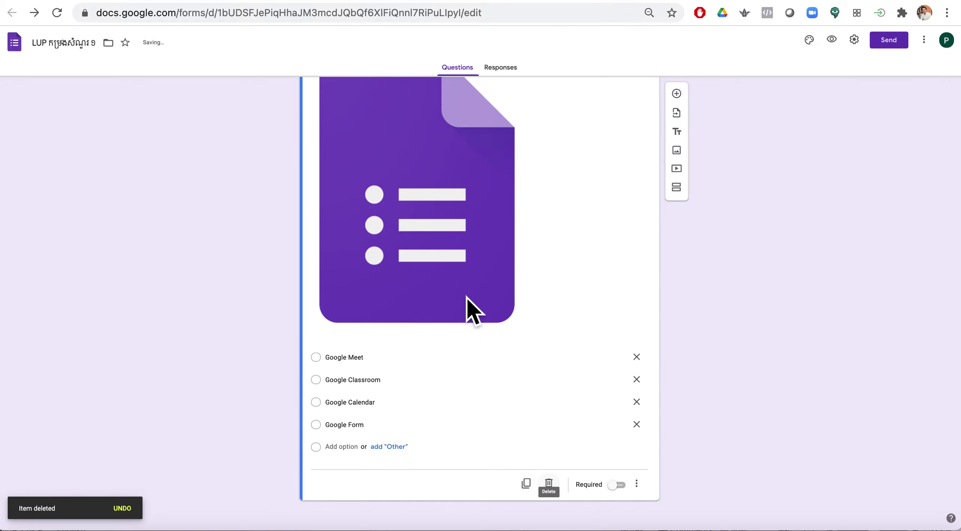
Review the form from its title through the logo question's answer options
{"action": "scroll", "coordinate": [471, 315], "scroll_direction": "up", "scroll_amount": 5}
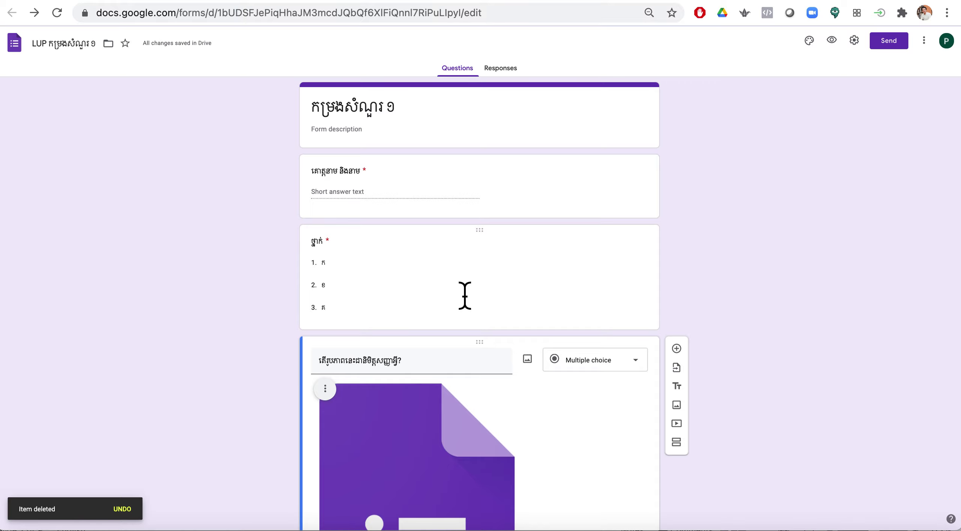
{"action": "scroll", "coordinate": [464, 295], "scroll_direction": "down", "scroll_amount": 5}
{"action": "scroll", "coordinate": [464, 288], "scroll_direction": "down", "scroll_amount": 2}
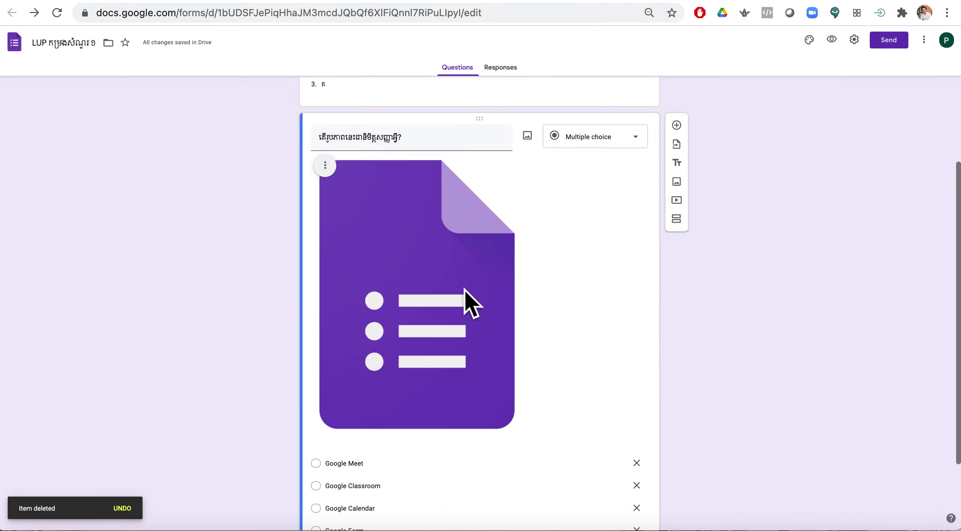
{"action": "scroll", "coordinate": [464, 289], "scroll_direction": "down", "scroll_amount": 3}
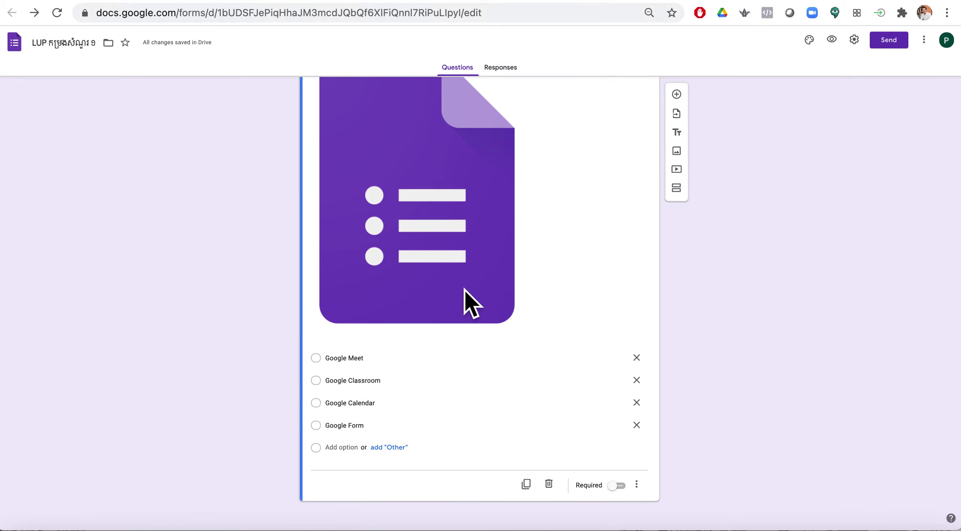
{"action": "scroll", "coordinate": [464, 289], "scroll_direction": "up", "scroll_amount": 6}
{"action": "scroll", "coordinate": [464, 290], "scroll_direction": "up", "scroll_amount": 3}
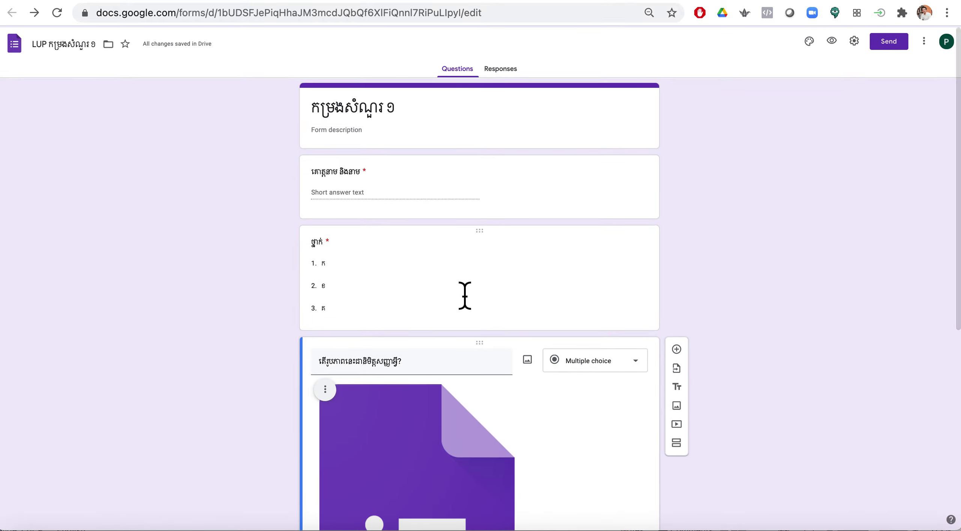
Copy the form's sharing link as a shortened URL and close the send dialog
{"action": "scroll", "coordinate": [464, 295], "scroll_direction": "down", "scroll_amount": 9}
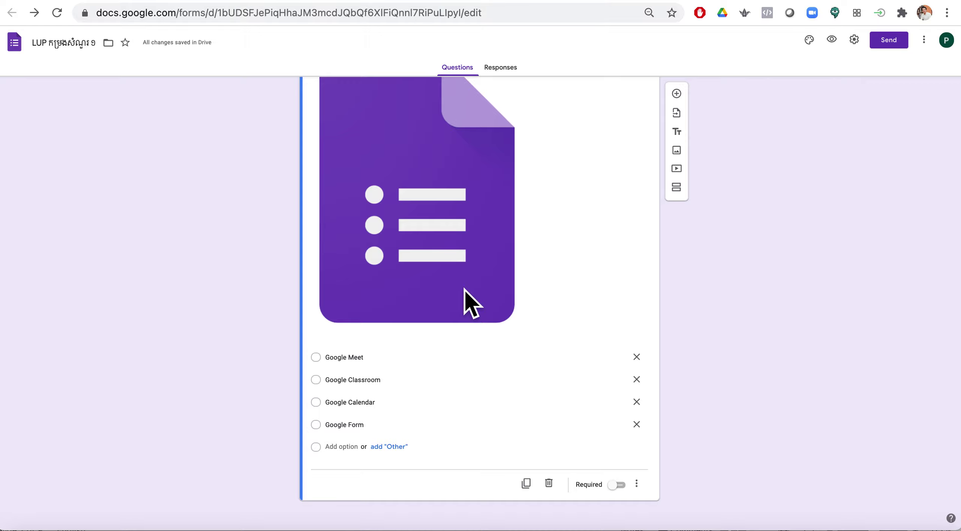
{"action": "scroll", "coordinate": [456, 368], "scroll_direction": "up", "scroll_amount": 7}
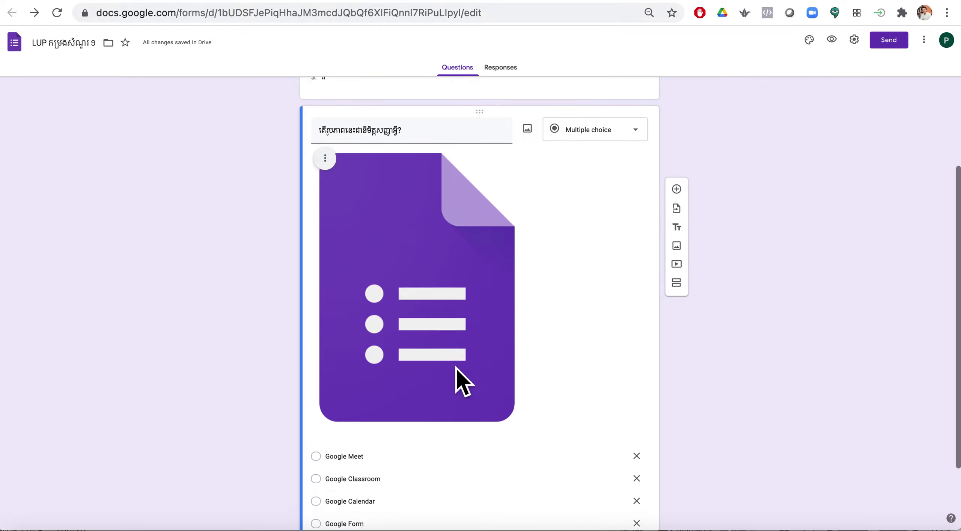
{"action": "scroll", "coordinate": [457, 375], "scroll_direction": "down", "scroll_amount": 5}
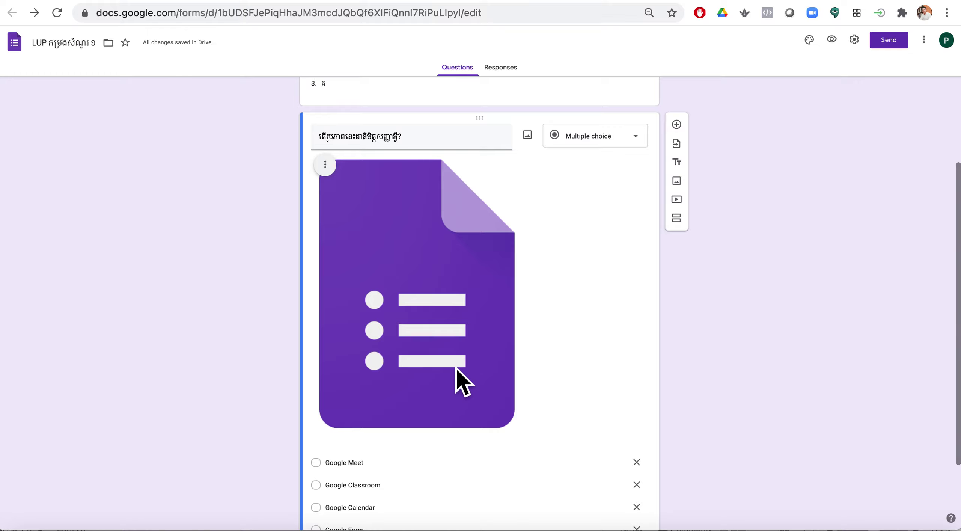
{"action": "scroll", "coordinate": [499, 327], "scroll_direction": "down", "scroll_amount": 2}
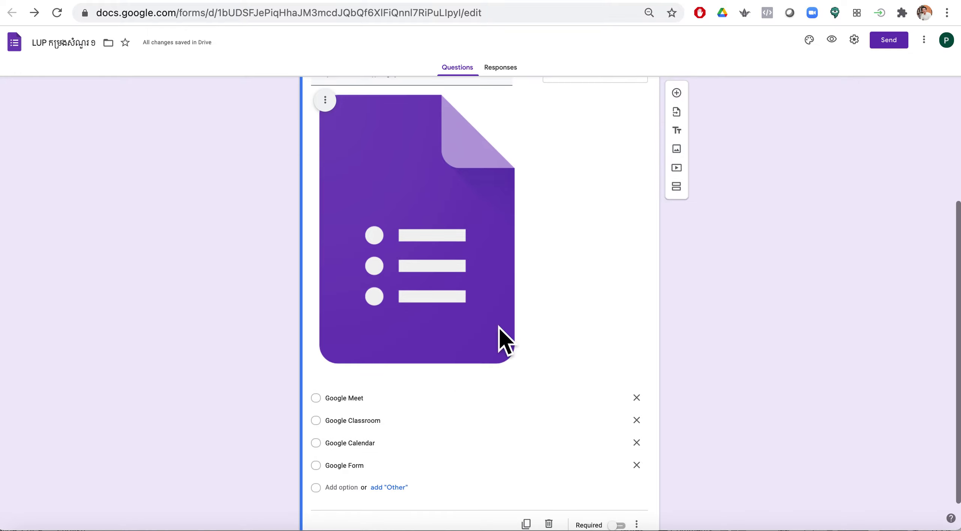
{"action": "left_click", "coordinate": [893, 42]}
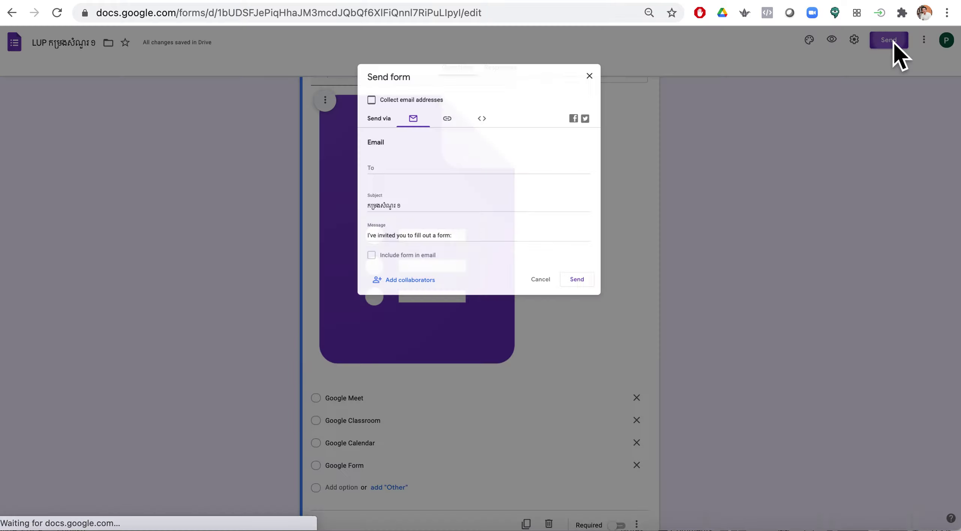
{"action": "left_click", "coordinate": [461, 118]}
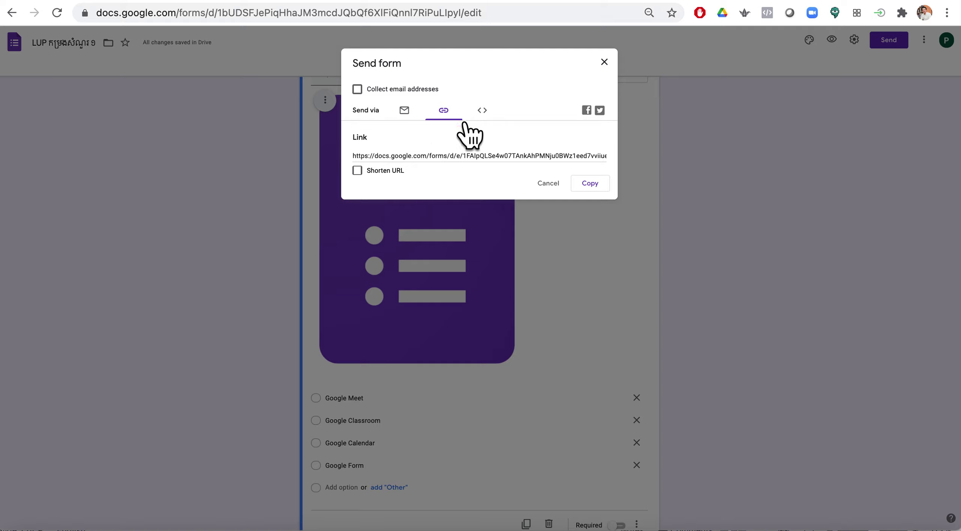
{"action": "left_click", "coordinate": [365, 174]}
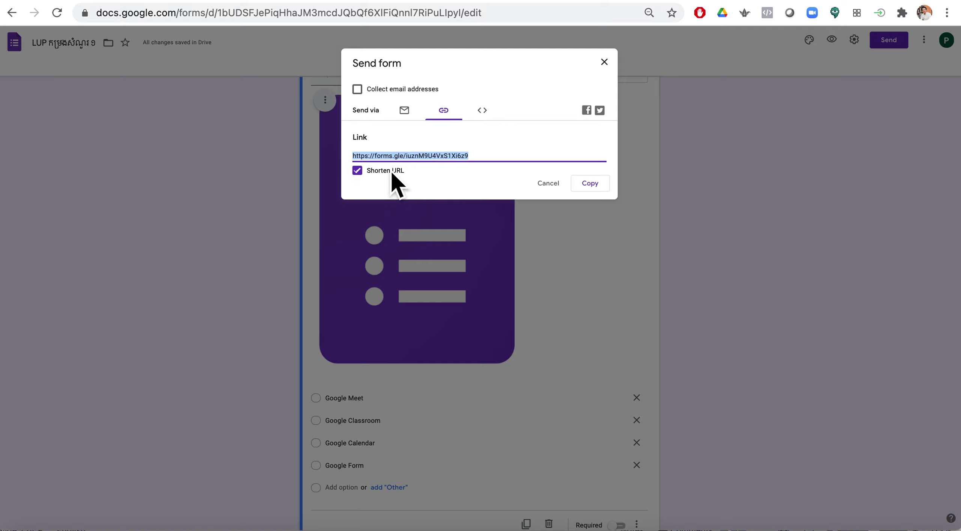
{"action": "left_click", "coordinate": [588, 184]}
{"action": "left_click", "coordinate": [613, 67]}
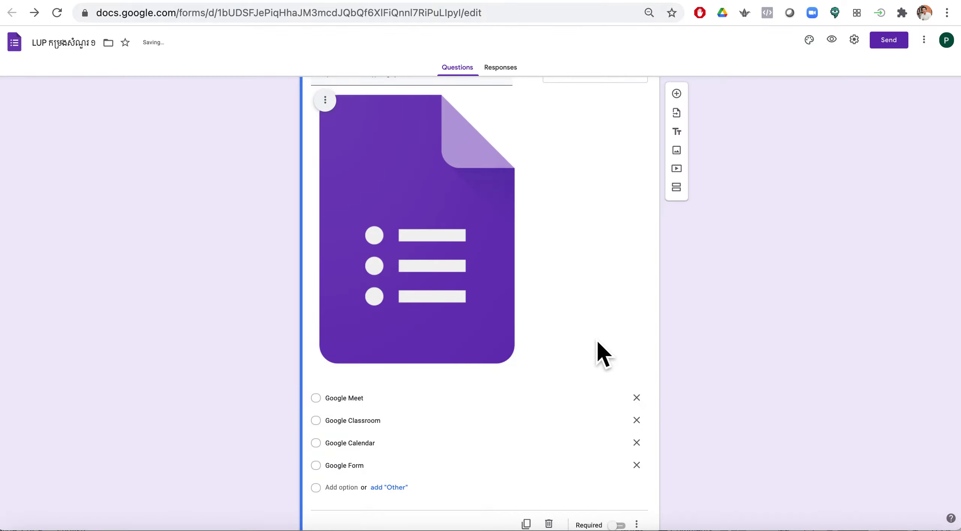
Remove the word "កម្រង" from the form title so that it reads "សំណួរ ១"
{"action": "scroll", "coordinate": [599, 342], "scroll_direction": "up", "scroll_amount": 7}
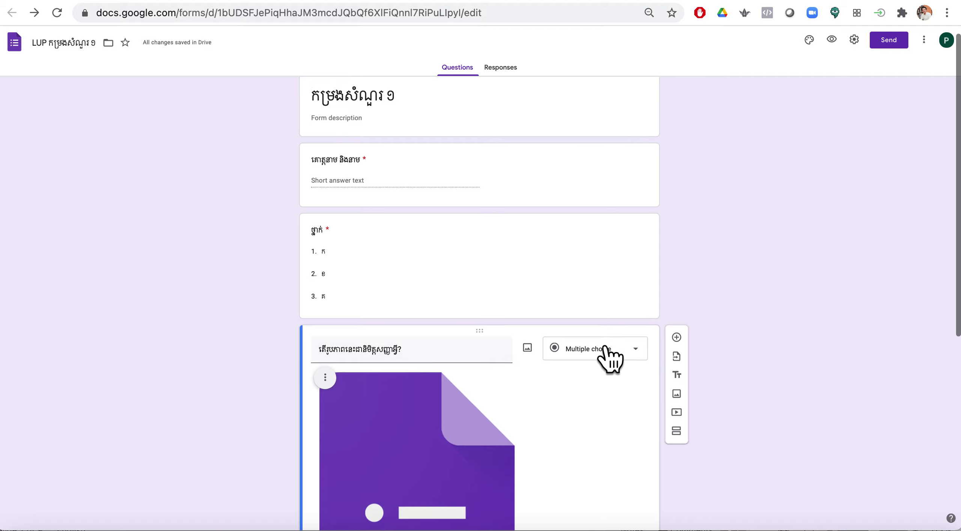
{"action": "scroll", "coordinate": [608, 356], "scroll_direction": "up", "scroll_amount": 1}
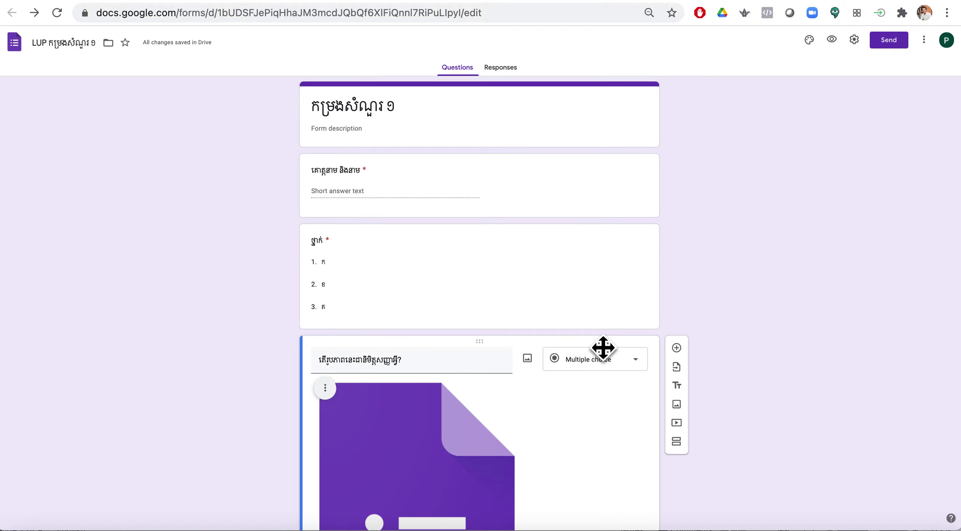
{"action": "left_click", "coordinate": [372, 121]}
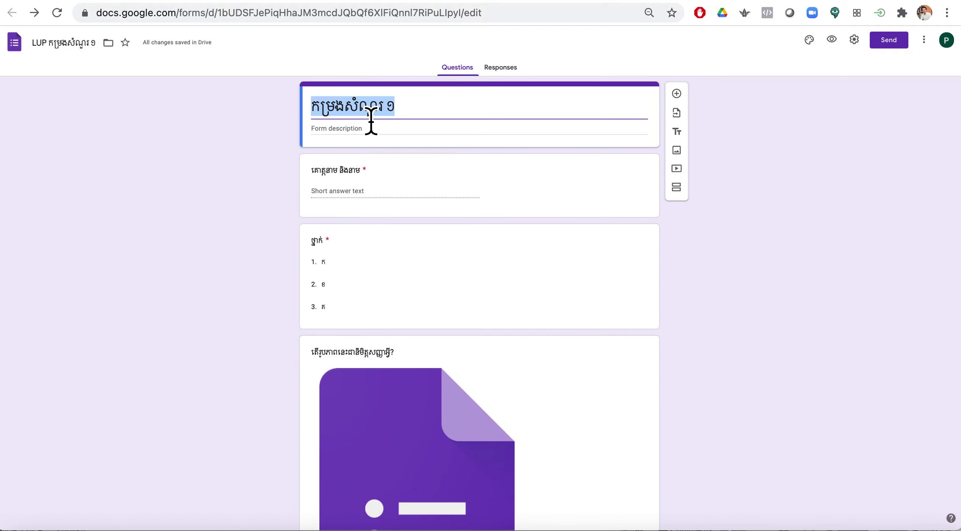
{"action": "left_click", "coordinate": [351, 110]}
{"action": "key", "text": "BackSpace"}
{"action": "key", "text": "BackSpace"}
{"action": "key", "text": "BackSpace"}
{"action": "key", "text": "BackSpace"}
{"action": "key", "text": "BackSpace"}
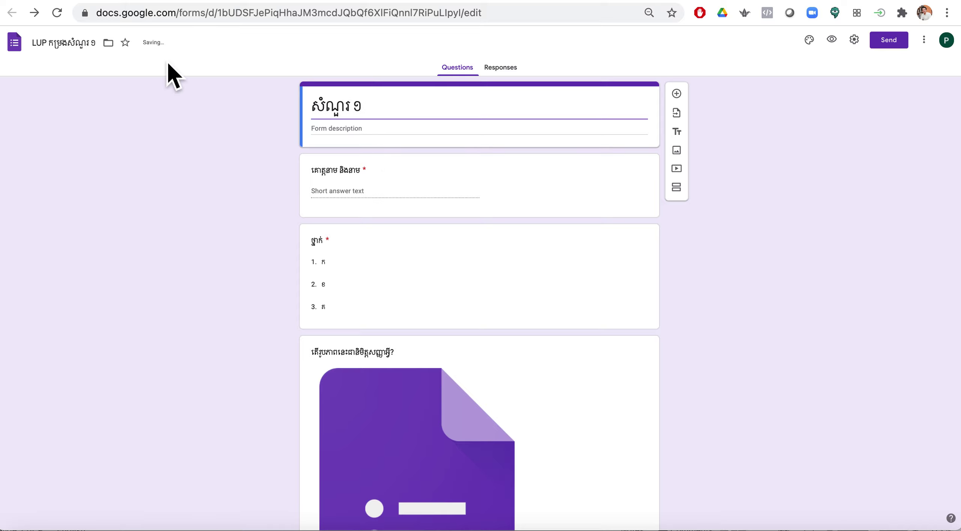
Remove "កម្រង" from the form's file name so that it reads "LUP សំណួរ ១"
{"action": "left_click", "coordinate": [77, 49]}
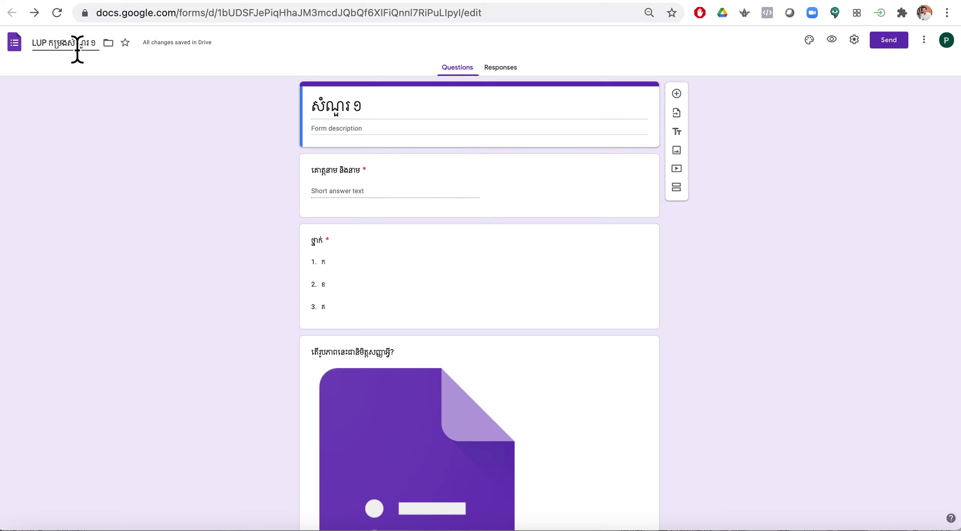
{"action": "key", "text": "BackSpace"}
{"action": "key", "text": "BackSpace"}
{"action": "key", "text": "BackSpace"}
{"action": "key", "text": "BackSpace"}
{"action": "key", "text": "BackSpace"}
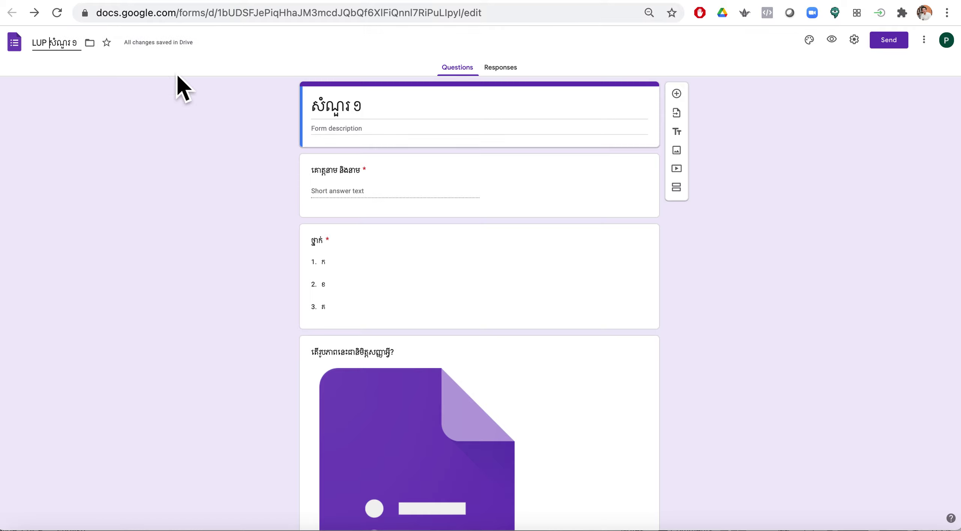
Change the form title to "សំណួរតេស្តទី១"
{"action": "triple_click", "coordinate": [351, 110]}
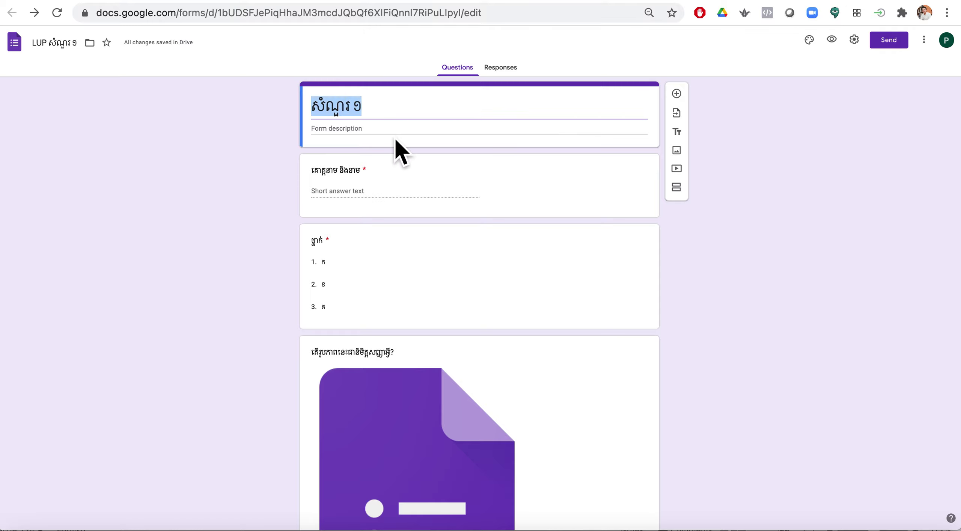
{"action": "left_click", "coordinate": [358, 112]}
{"action": "key", "text": "BackSpace"}
{"action": "type", "text": "តេស្"}
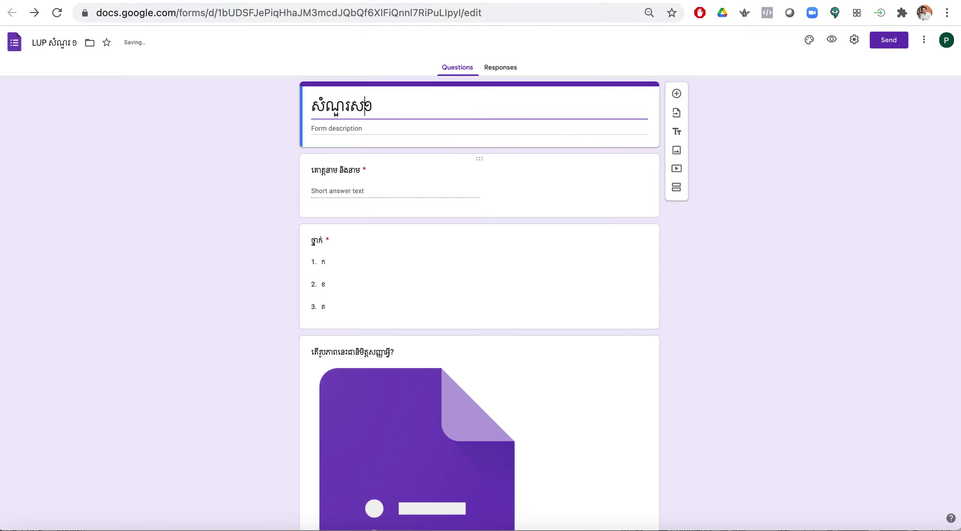
{"action": "type", "text": "តទី"}
Make the form a quiz in its settings and save the change
{"action": "scroll", "coordinate": [487, 254], "scroll_direction": "down", "scroll_amount": 7}
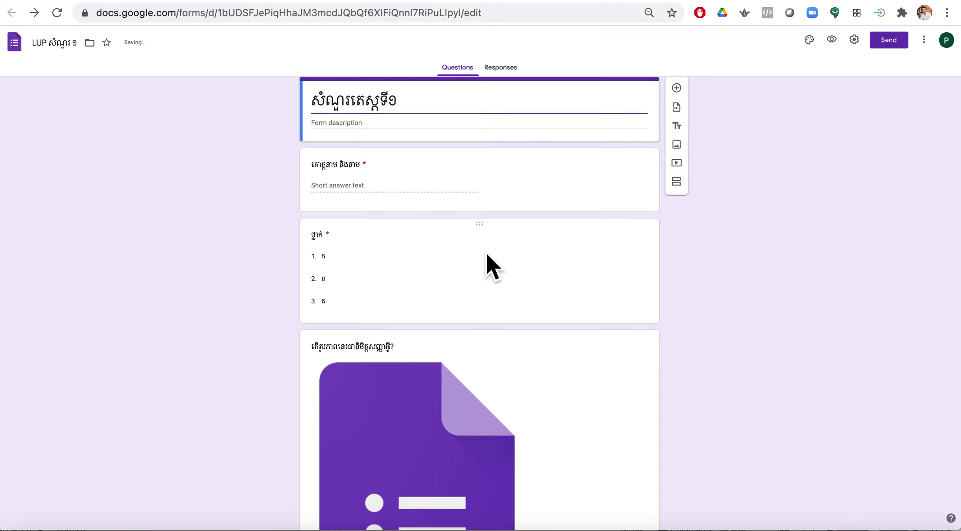
{"action": "scroll", "coordinate": [487, 253], "scroll_direction": "up", "scroll_amount": 7}
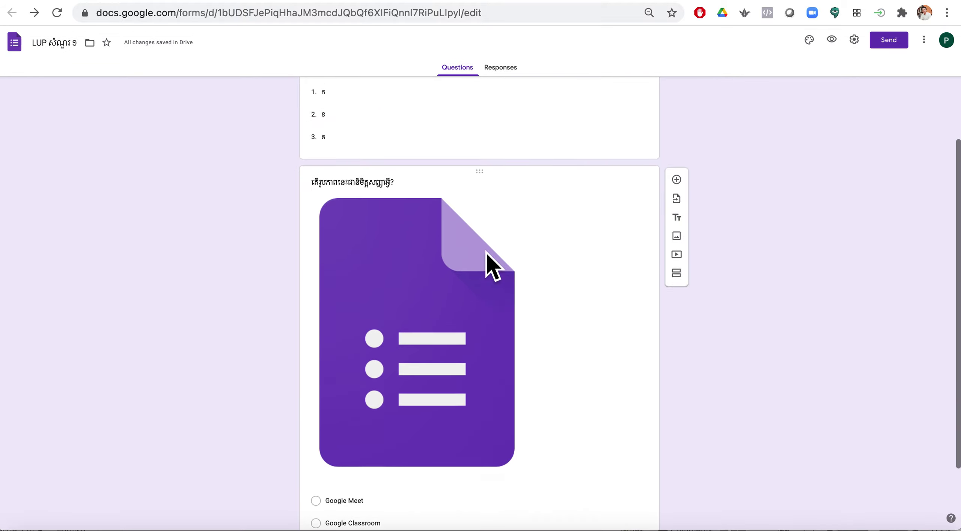
{"action": "scroll", "coordinate": [603, 260], "scroll_direction": "down", "scroll_amount": 6}
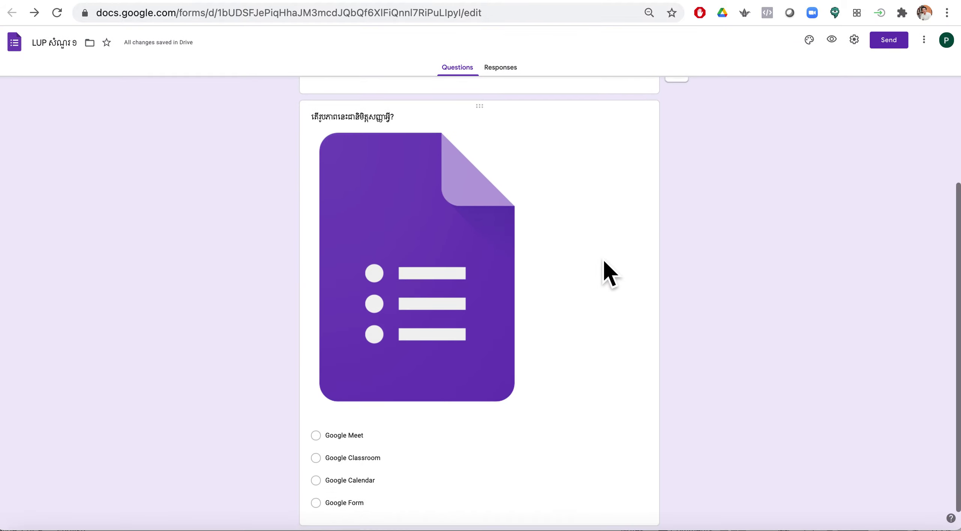
{"action": "scroll", "coordinate": [604, 261], "scroll_direction": "up", "scroll_amount": 6}
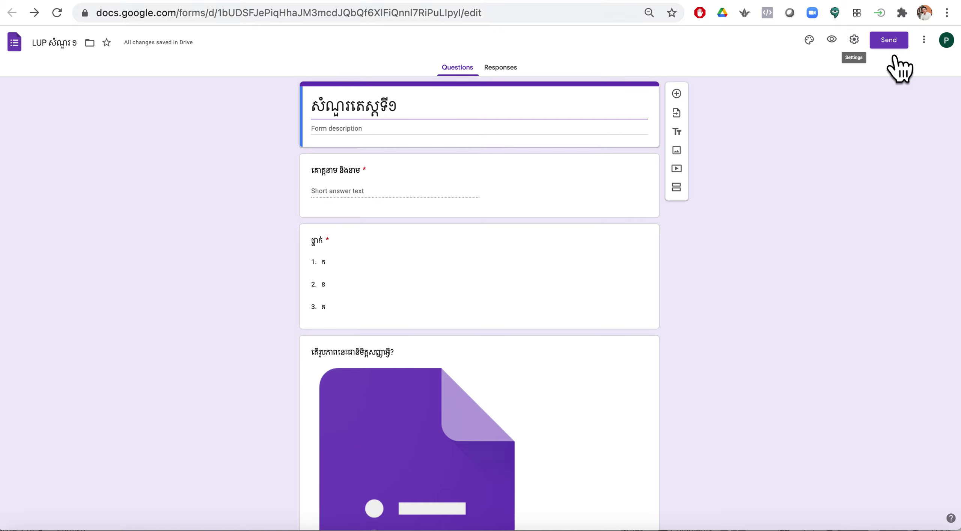
{"action": "scroll", "coordinate": [588, 209], "scroll_direction": "down", "scroll_amount": 5}
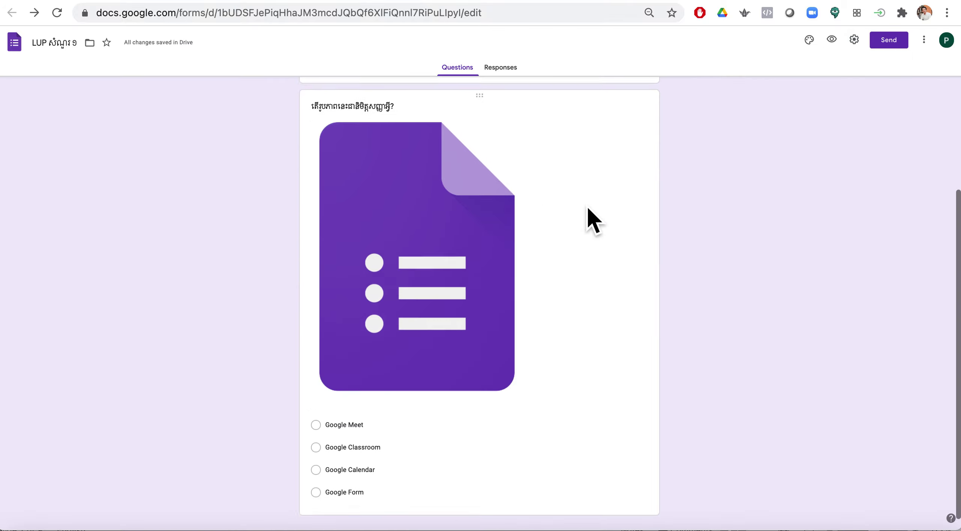
{"action": "scroll", "coordinate": [587, 208], "scroll_direction": "up", "scroll_amount": 5}
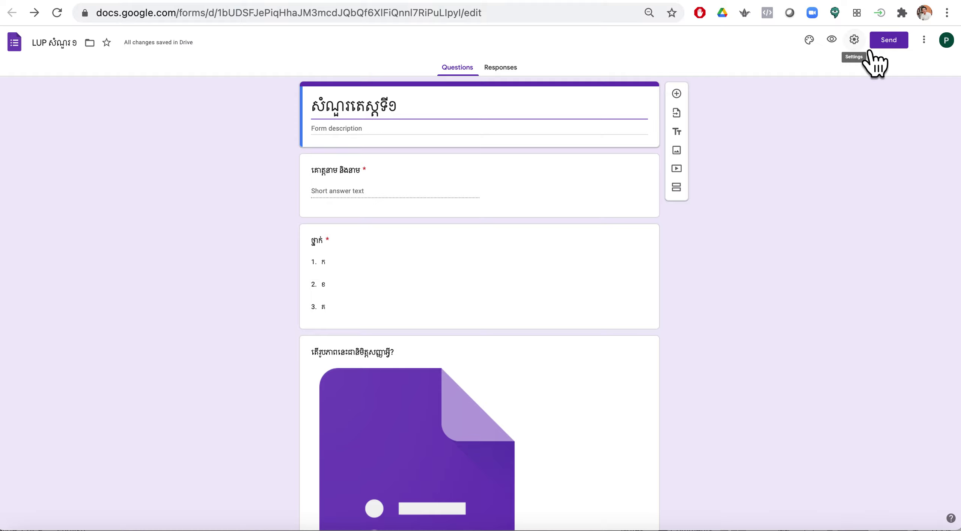
{"action": "left_click", "coordinate": [854, 40]}
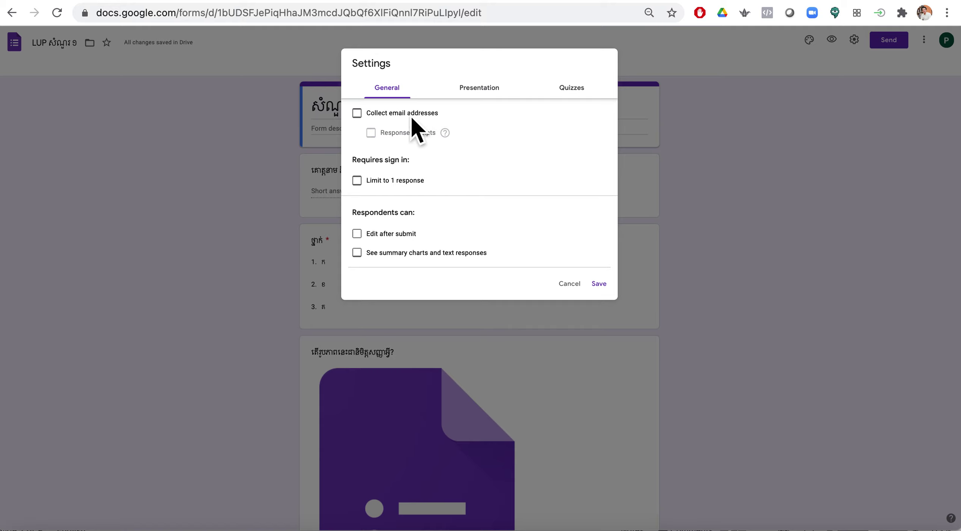
{"action": "left_click", "coordinate": [586, 93]}
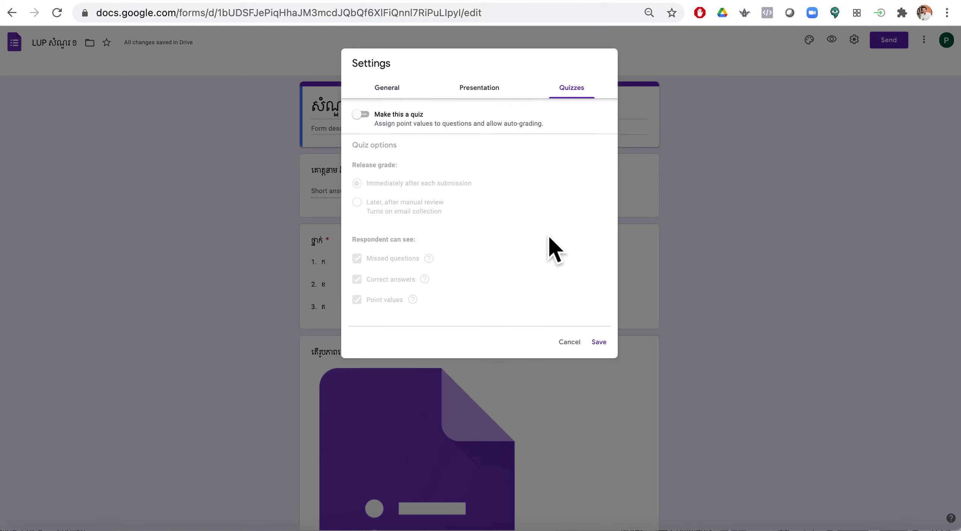
{"action": "left_click", "coordinate": [381, 122]}
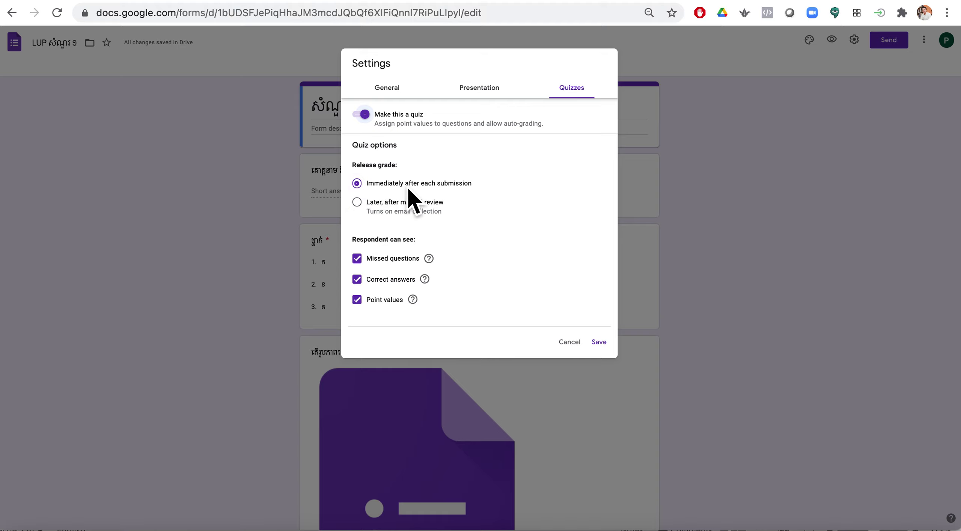
{"action": "left_click", "coordinate": [614, 351]}
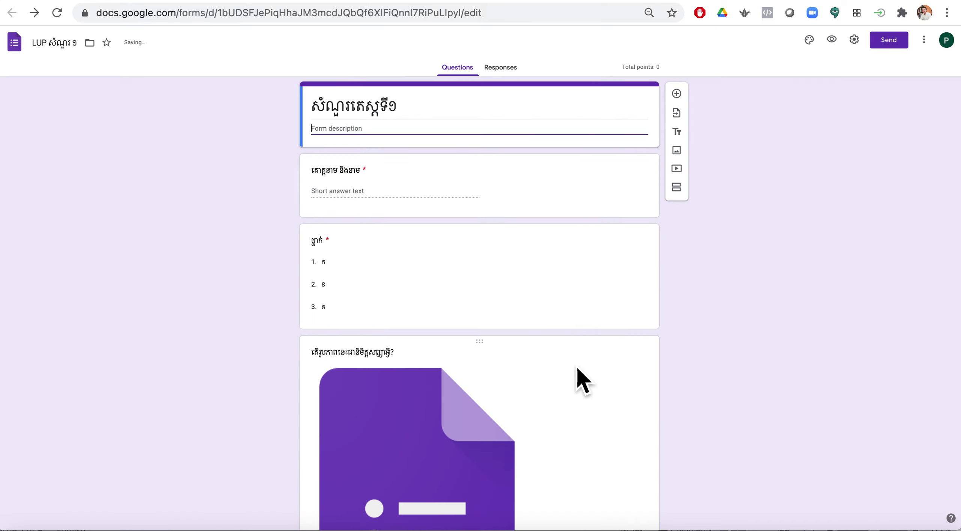
Mark Google Form as the correct answer in the logo question's answer key
{"action": "scroll", "coordinate": [578, 370], "scroll_direction": "down", "scroll_amount": 5}
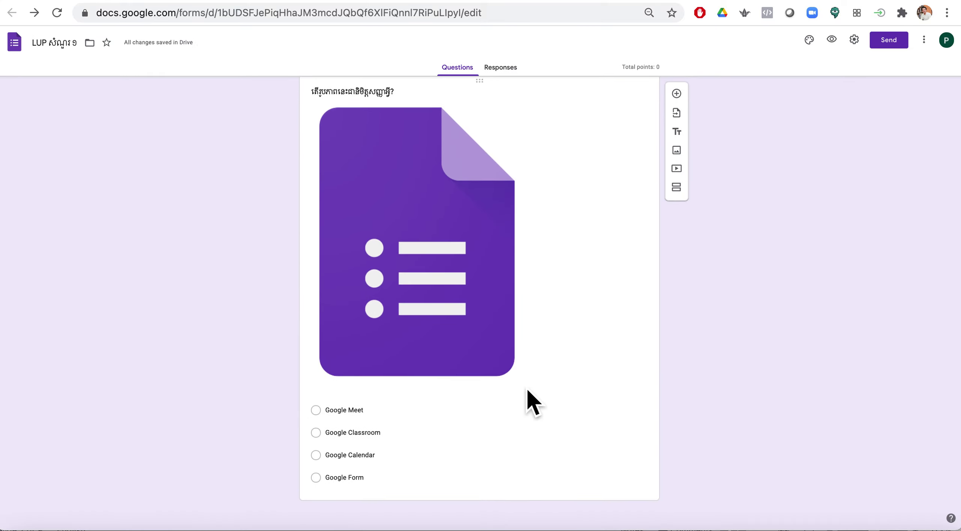
{"action": "left_click", "coordinate": [527, 388]}
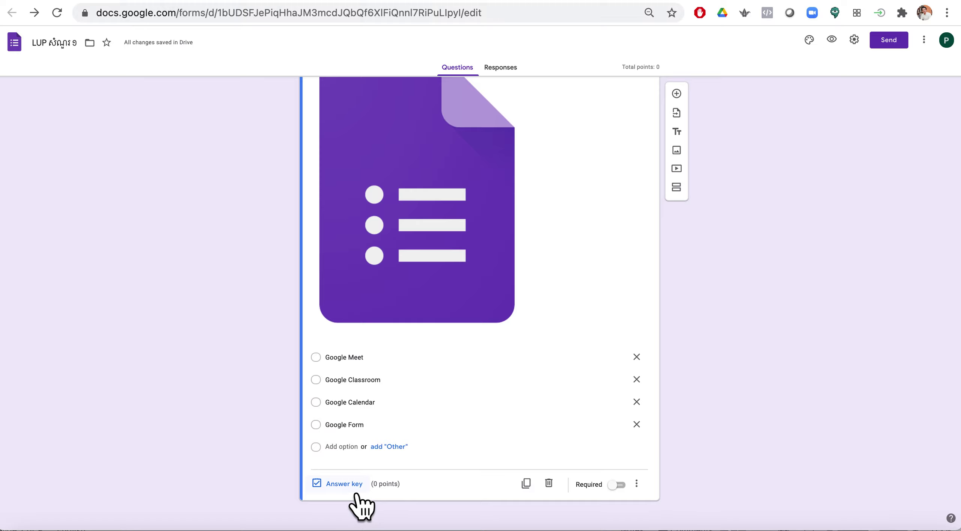
{"action": "left_click", "coordinate": [348, 487]}
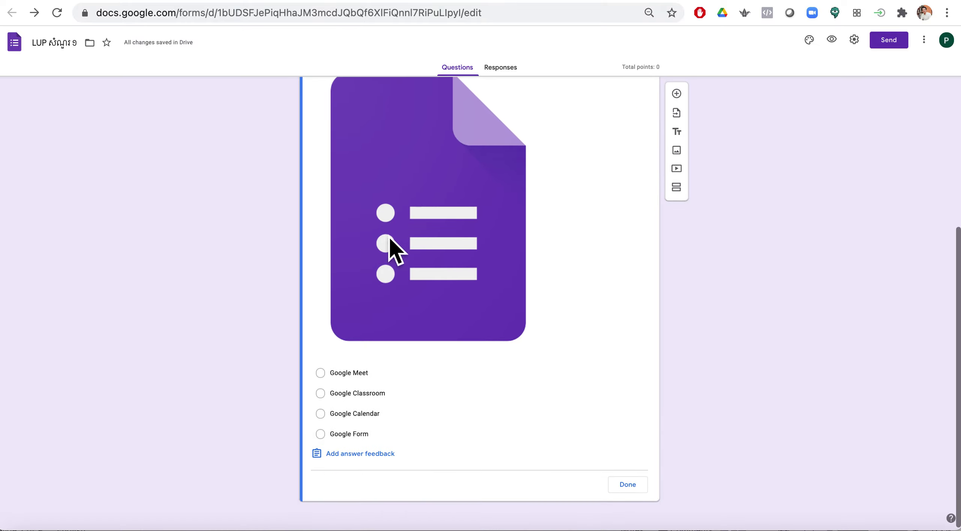
{"action": "scroll", "coordinate": [426, 227], "scroll_direction": "up", "scroll_amount": 2}
{"action": "scroll", "coordinate": [426, 227], "scroll_direction": "down", "scroll_amount": 1}
{"action": "scroll", "coordinate": [426, 227], "scroll_direction": "down", "scroll_amount": 1}
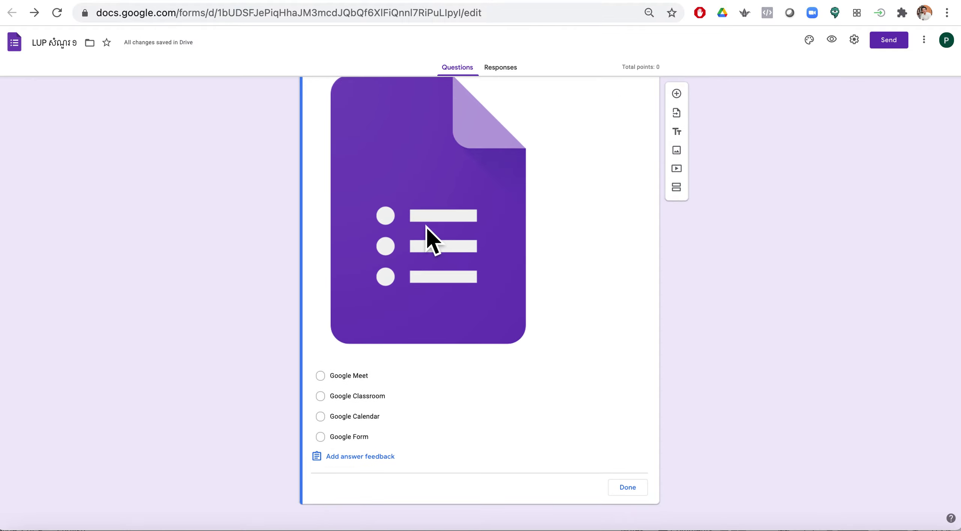
{"action": "left_click", "coordinate": [335, 444]}
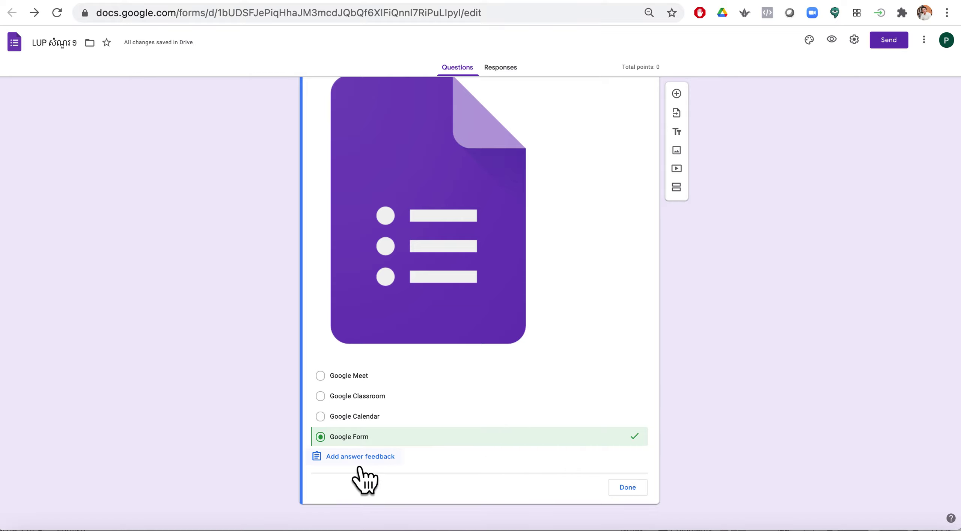
Enter "មិនទាន់ត្រឹមត្រូវទេ។ សូមមើលមេរៀនឡើងវិញតាមតំណខាងក្រោម។" as the logo question's feedback for incorrect answers
{"action": "left_click", "coordinate": [359, 465]}
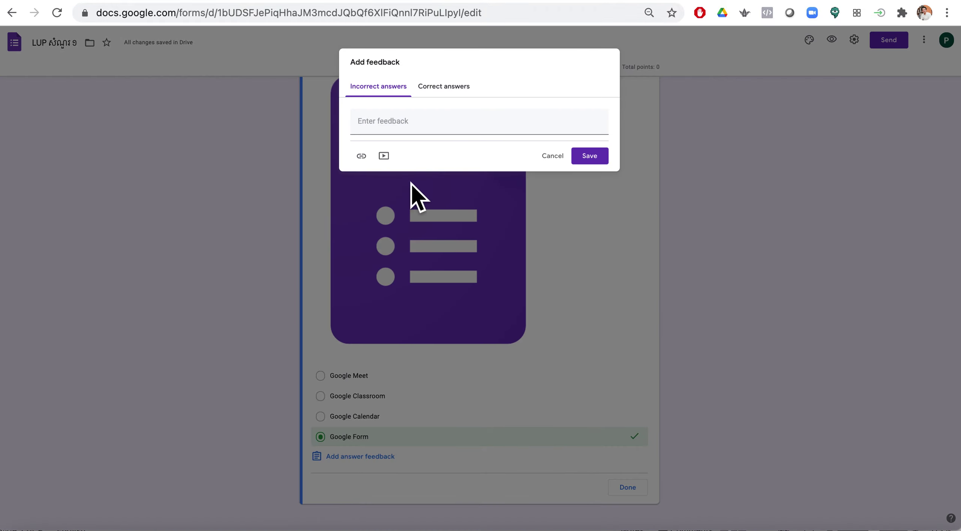
{"action": "left_click", "coordinate": [369, 130]}
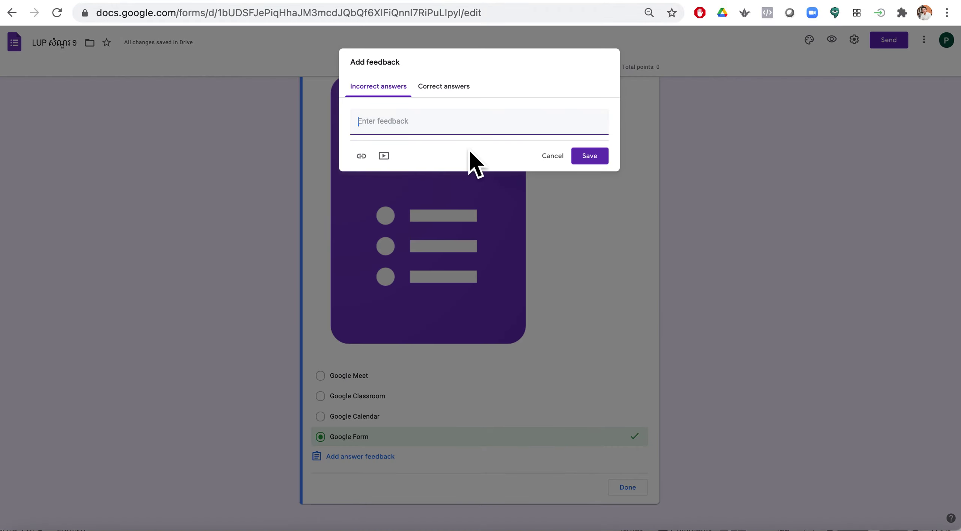
{"action": "type", "text": "មិនទាន់ត្រឹមត្រូវទេ។ សូមមើលមេរៀន"}
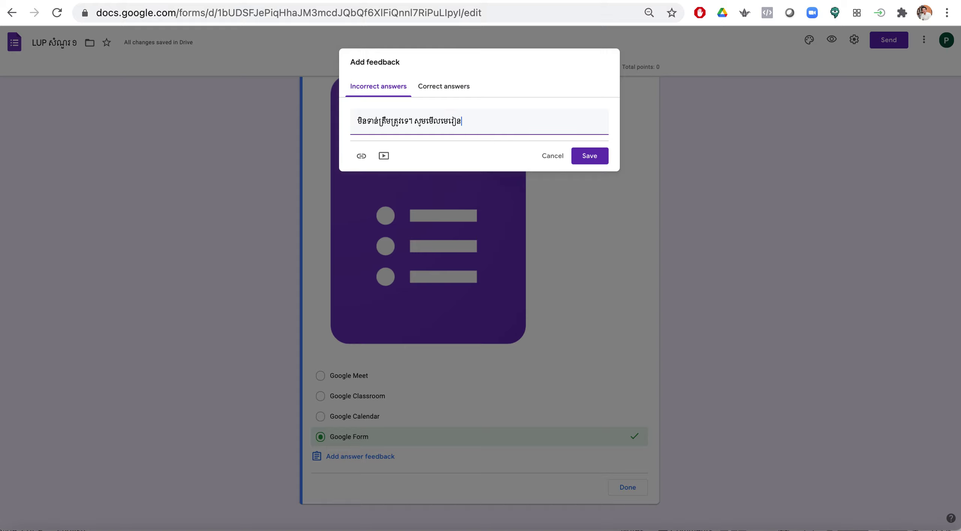
{"action": "type", "text": "ឡើ"}
{"action": "type", "text": "ោម។"}
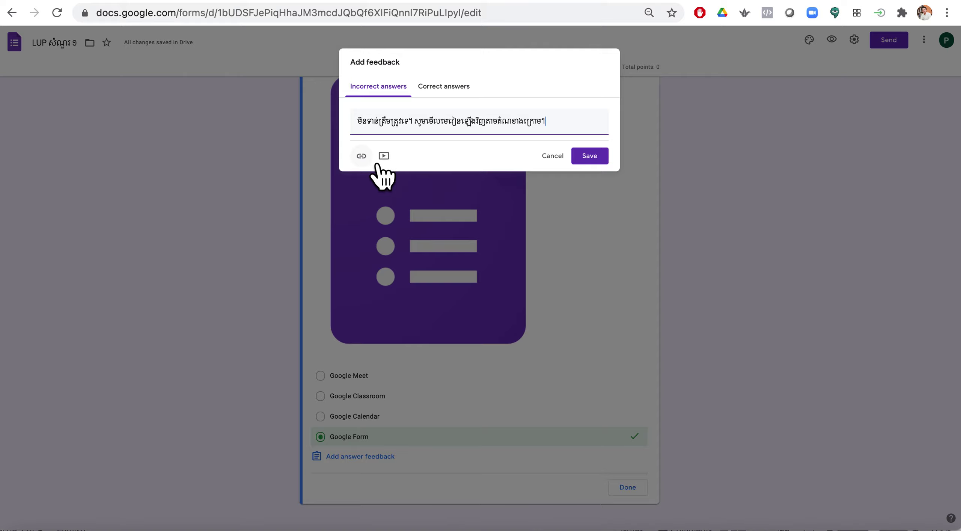
Start a link in the feedback, search the web for "Google form" in a new tab, and copy the Google Forms about page's address
{"action": "left_click", "coordinate": [363, 157]}
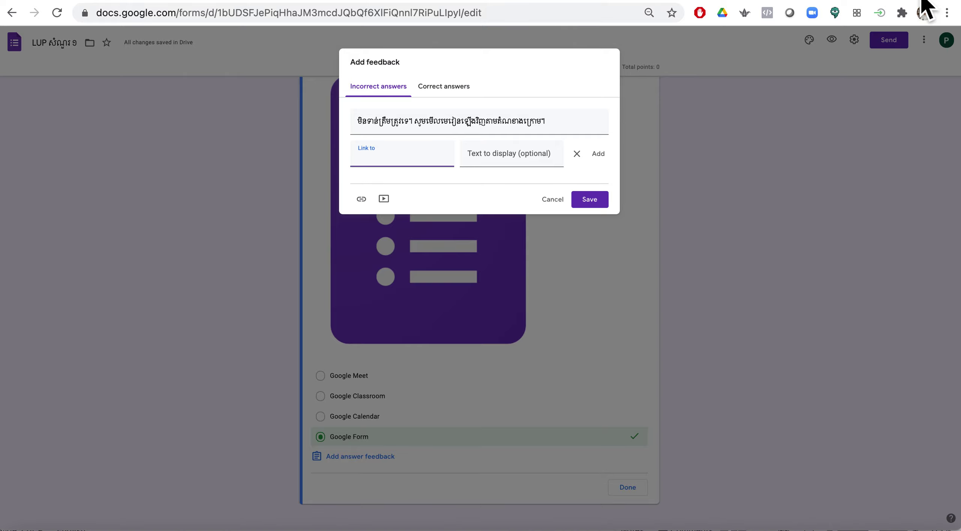
{"action": "key", "text": "super+t"}
{"action": "type", "text": "អ"}
{"action": "key", "text": "BackSpace"}
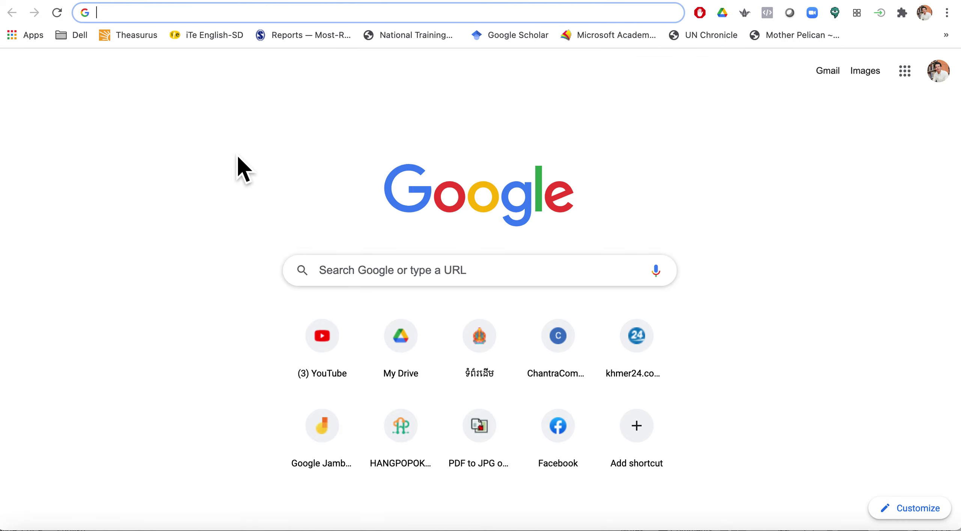
{"action": "type", "text": "Google "}
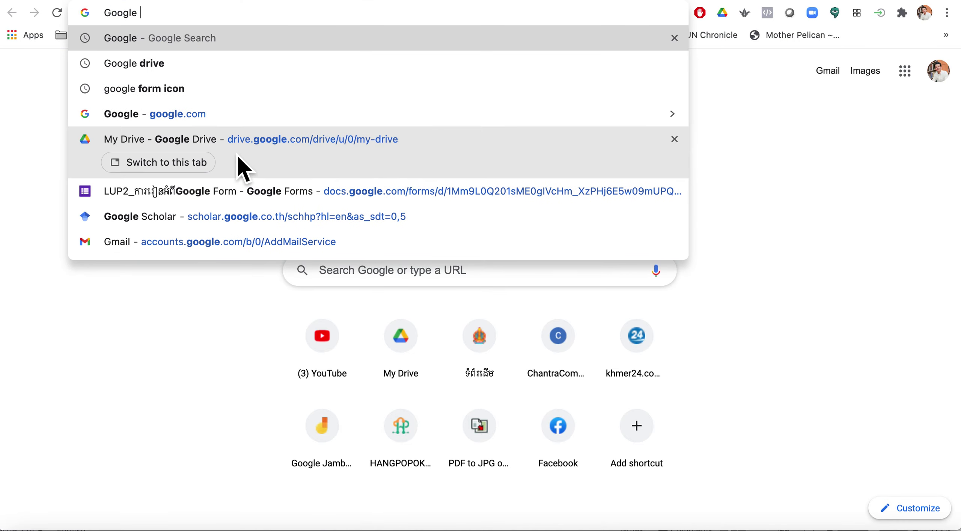
{"action": "type", "text": "form"}
{"action": "key", "text": "Return"}
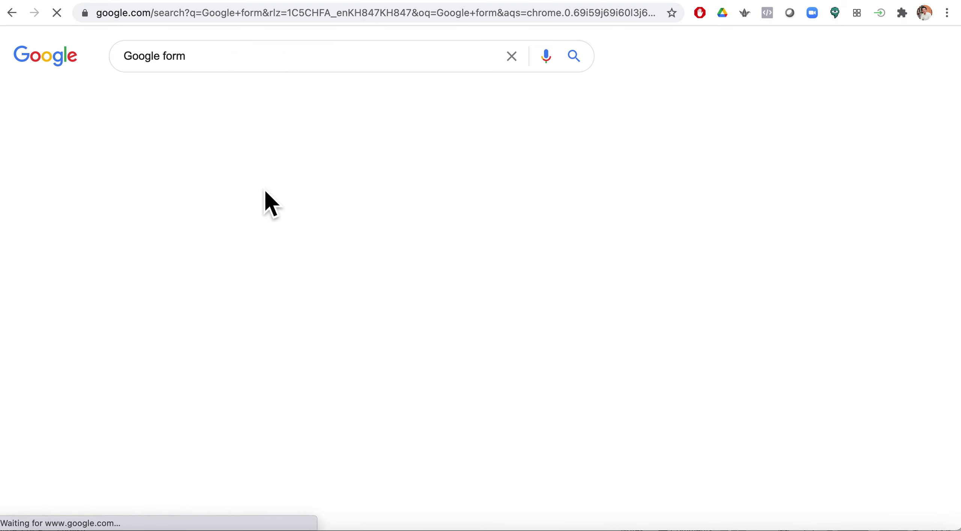
{"action": "left_click", "coordinate": [222, 182]}
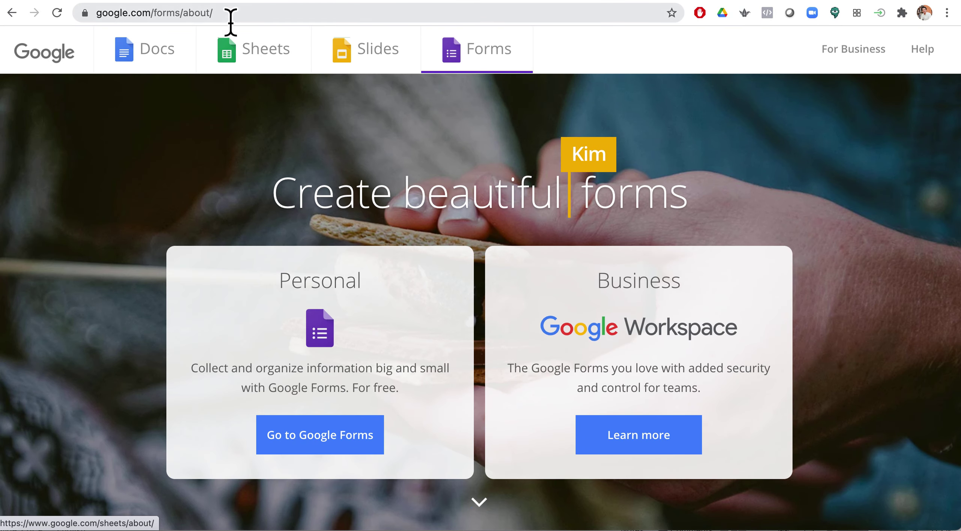
{"action": "left_click", "coordinate": [231, 15]}
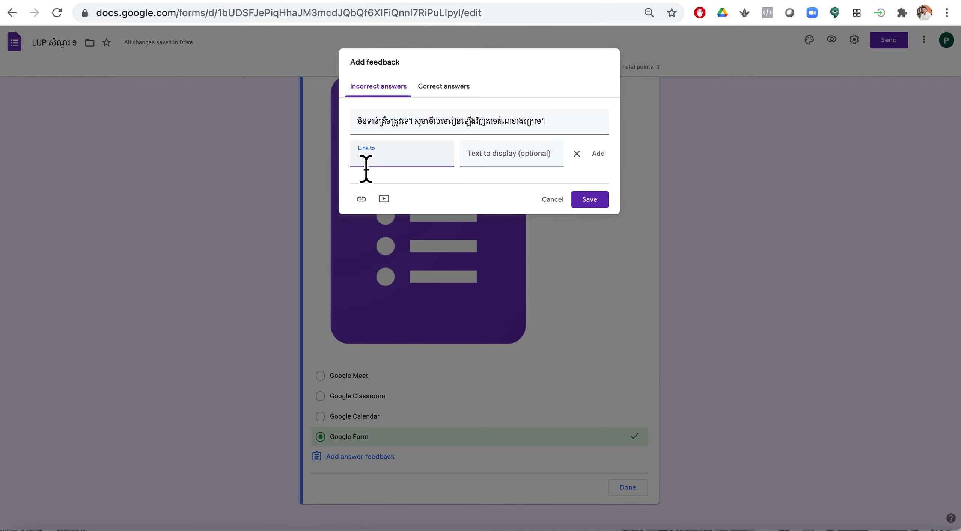
Add the link google.com/forms/about/ to the logo question's incorrect-answer feedback and save the feedback
{"action": "type", "text": "google.com/forms/about/"}
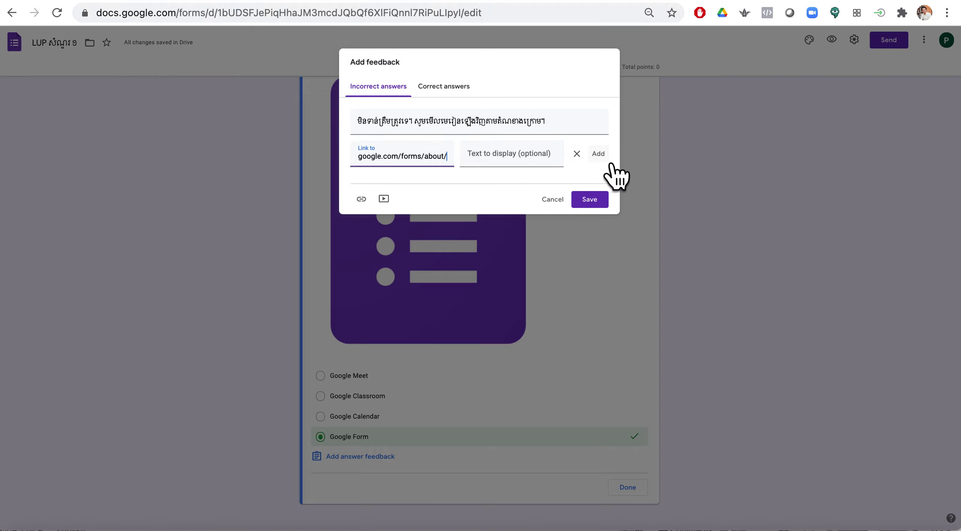
{"action": "left_click", "coordinate": [598, 154]}
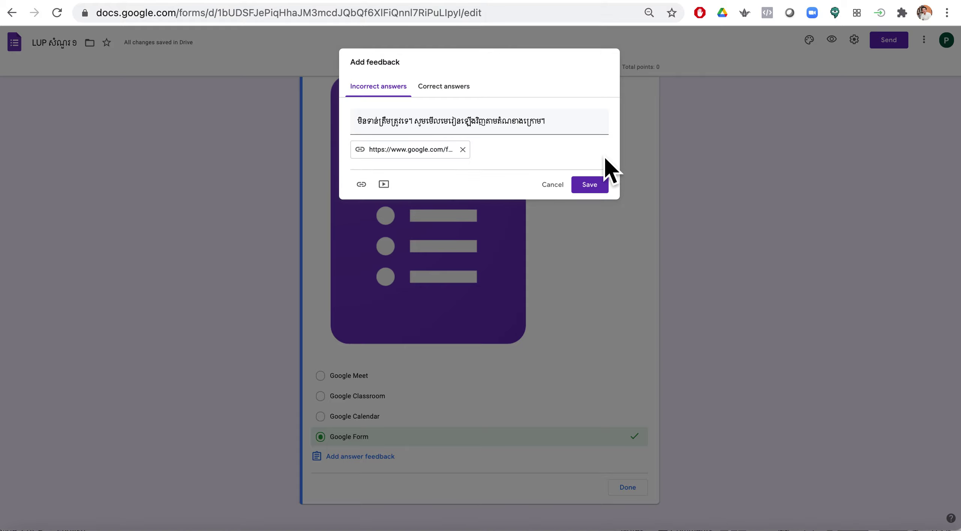
{"action": "left_click", "coordinate": [602, 189]}
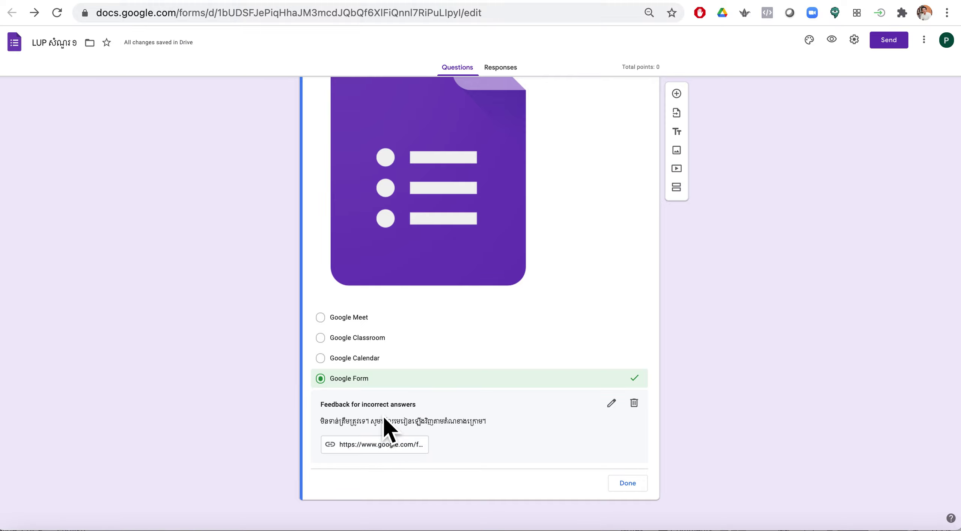
Add "ត្រឹមត្រូវហើយ" as the logo question's feedback for correct answers and save it
{"action": "left_click", "coordinate": [615, 406]}
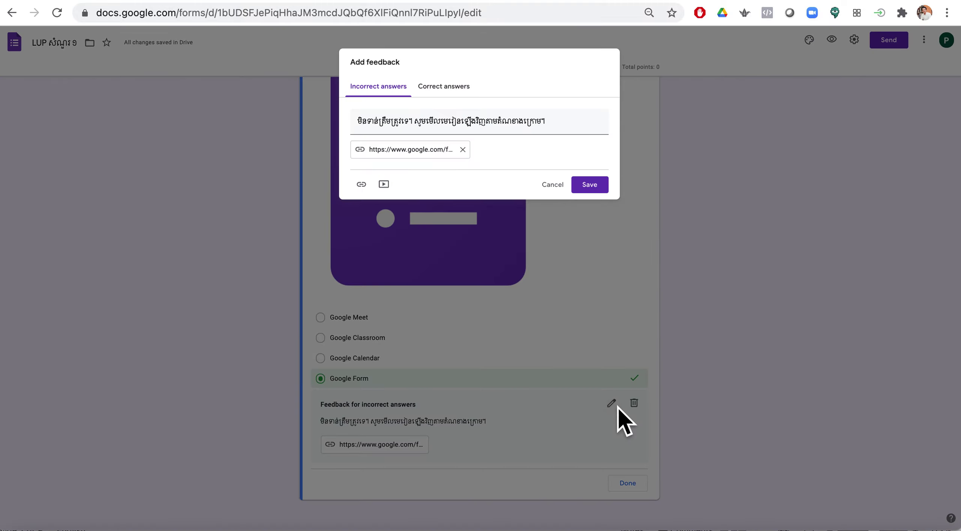
{"action": "left_click", "coordinate": [454, 90]}
{"action": "left_click", "coordinate": [394, 134]}
{"action": "type", "text": "ត"}
{"action": "key", "text": "BackSpace"}
{"action": "type", "text": "ត្រ"}
{"action": "type", "text": "ឹម"}
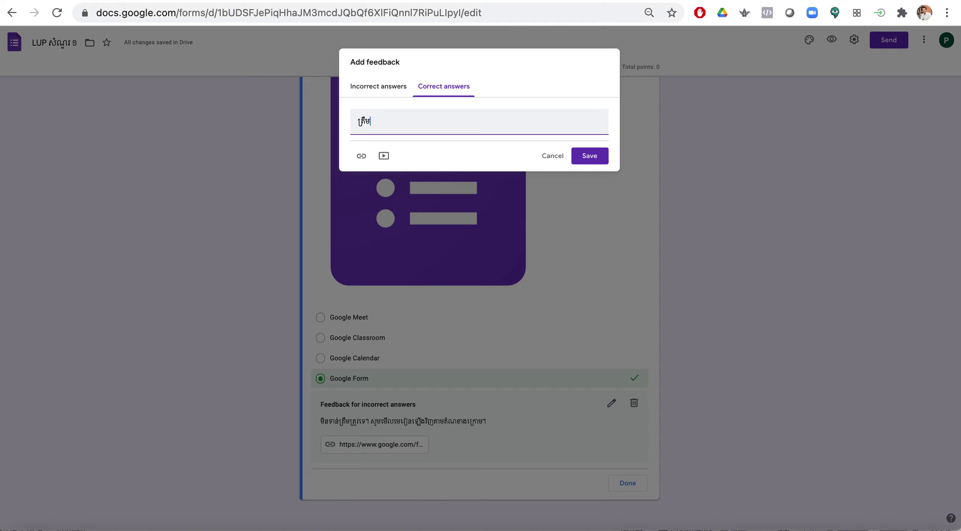
{"action": "type", "text": "ត្រូវហើយ"}
{"action": "left_click", "coordinate": [604, 163]}
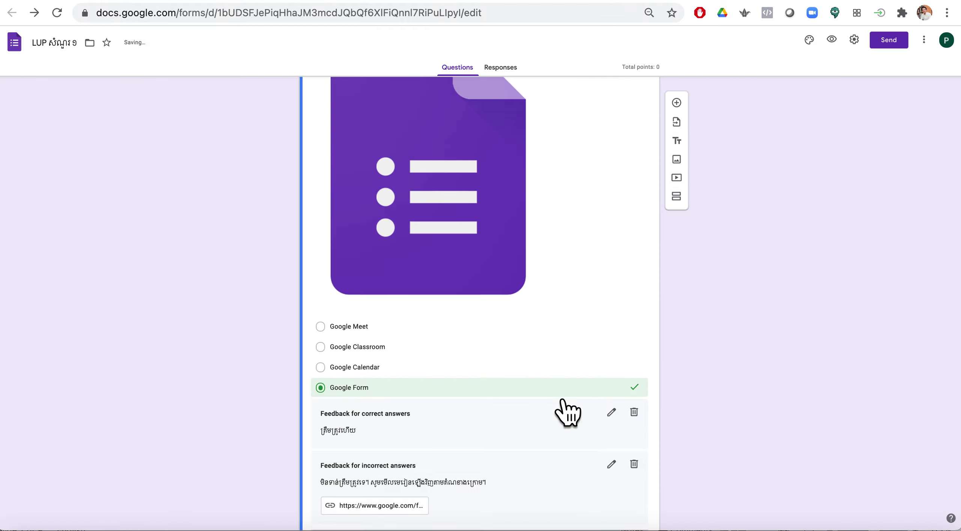
Set the logo question's score to 10 points and finish editing its answer key
{"action": "scroll", "coordinate": [563, 403], "scroll_direction": "up", "scroll_amount": 4}
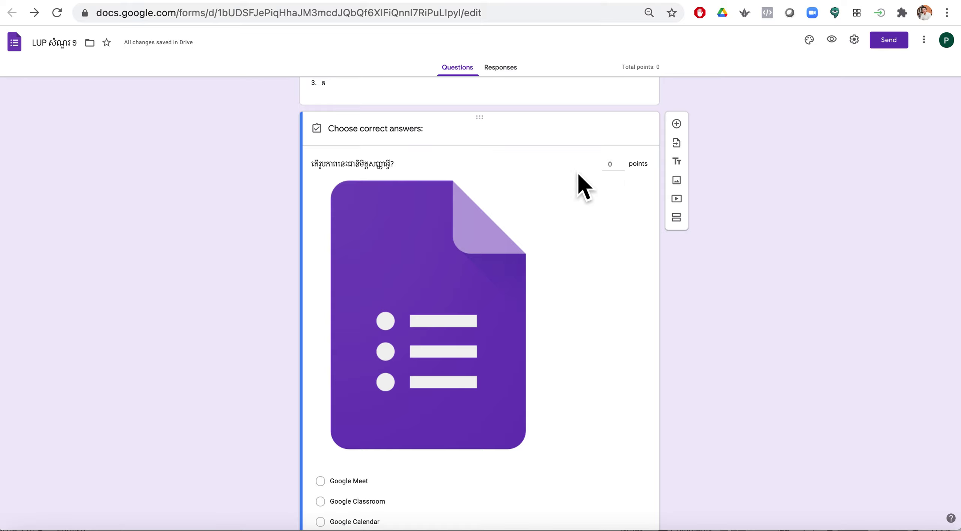
{"action": "left_click", "coordinate": [611, 166]}
{"action": "key", "text": "BackSpace"}
{"action": "left_click", "coordinate": [622, 162]}
{"action": "left_click", "coordinate": [622, 162]}
{"action": "left_click", "coordinate": [622, 162]}
{"action": "scroll", "coordinate": [597, 339], "scroll_direction": "down", "scroll_amount": 5}
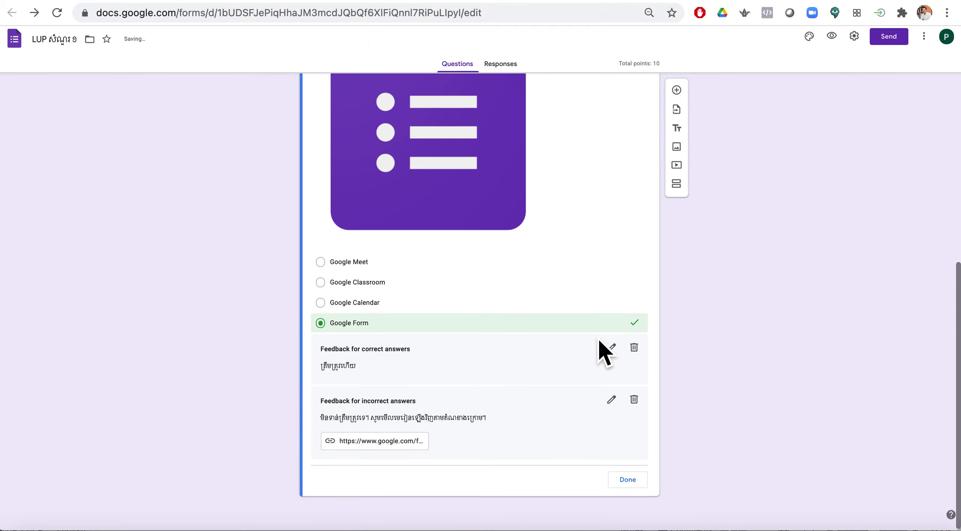
{"action": "left_click", "coordinate": [642, 490]}
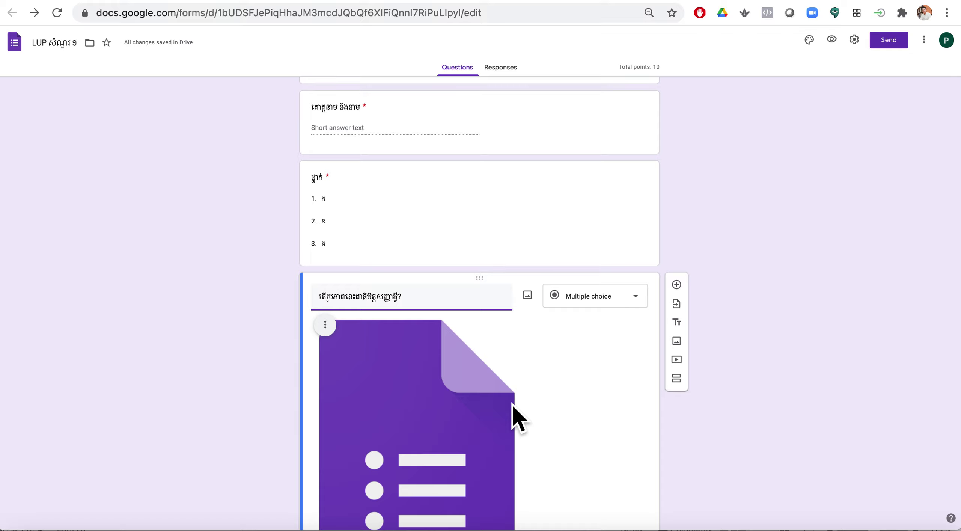
Review the logo question's answer options and the form's total points, and check the responses page before returning to the questions
{"action": "scroll", "coordinate": [513, 409], "scroll_direction": "down", "scroll_amount": 5}
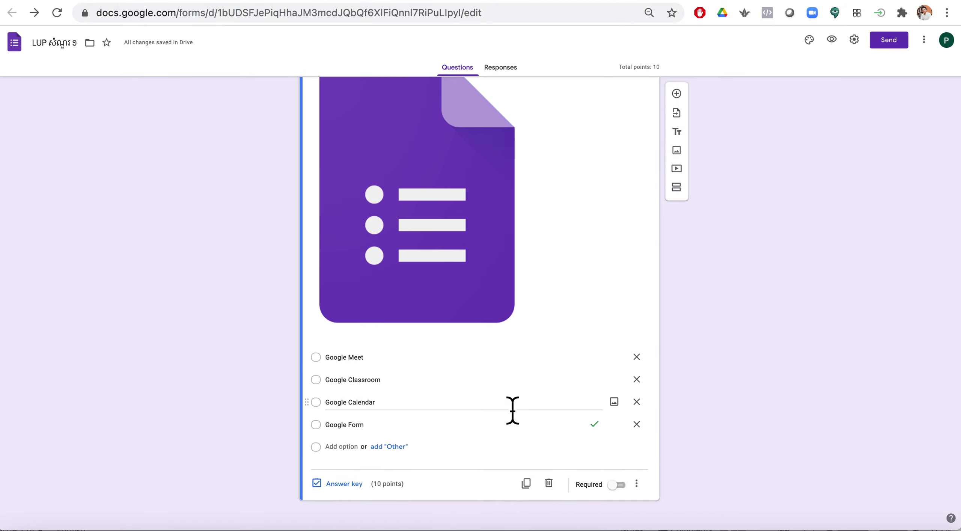
{"action": "scroll", "coordinate": [428, 270], "scroll_direction": "up", "scroll_amount": 8}
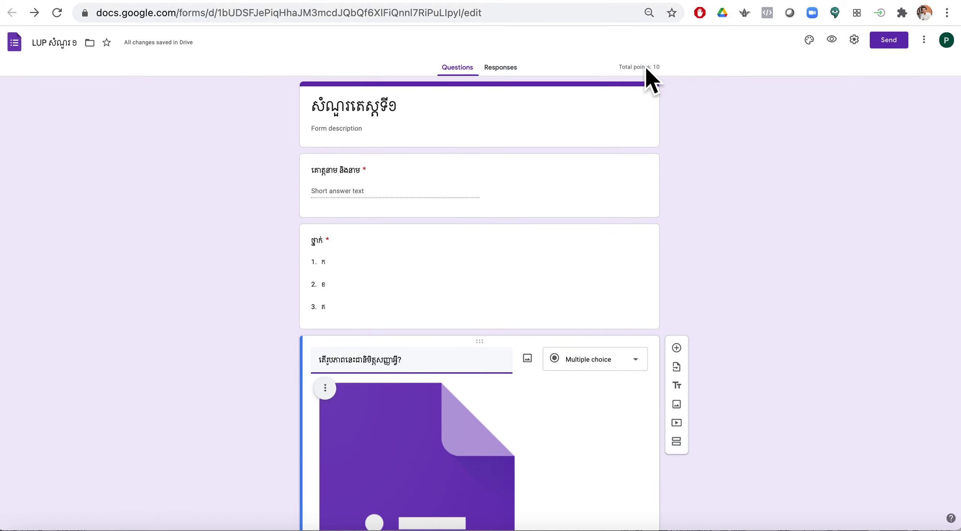
{"action": "left_click", "coordinate": [514, 73]}
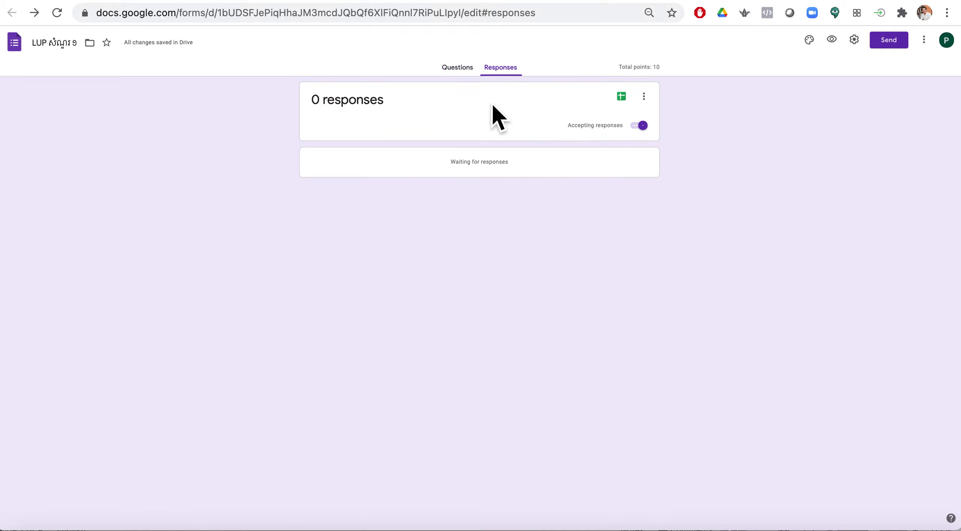
{"action": "left_click", "coordinate": [473, 72]}
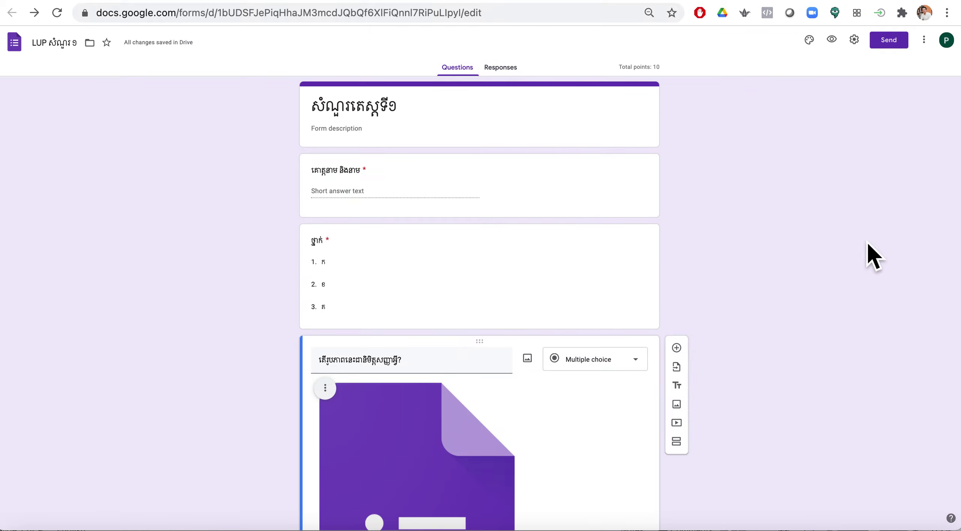
Generate a shortened URL for sending the form and copy that link
{"action": "left_click", "coordinate": [897, 46]}
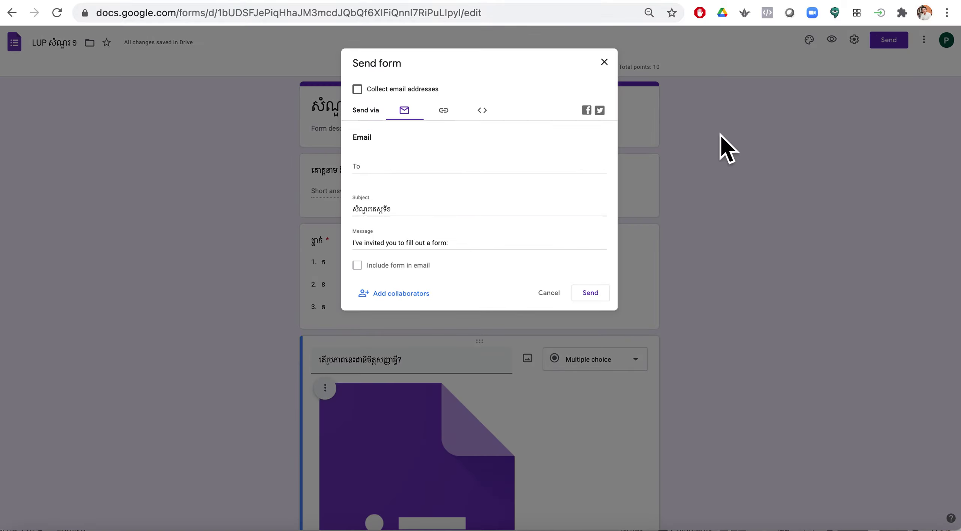
{"action": "left_click", "coordinate": [456, 119]}
{"action": "left_click", "coordinate": [358, 171]}
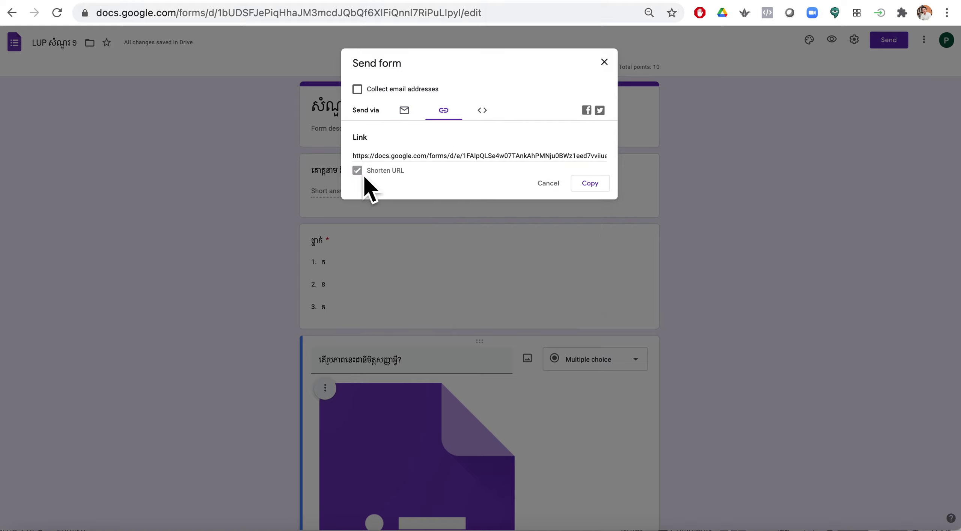
{"action": "left_click", "coordinate": [605, 193]}
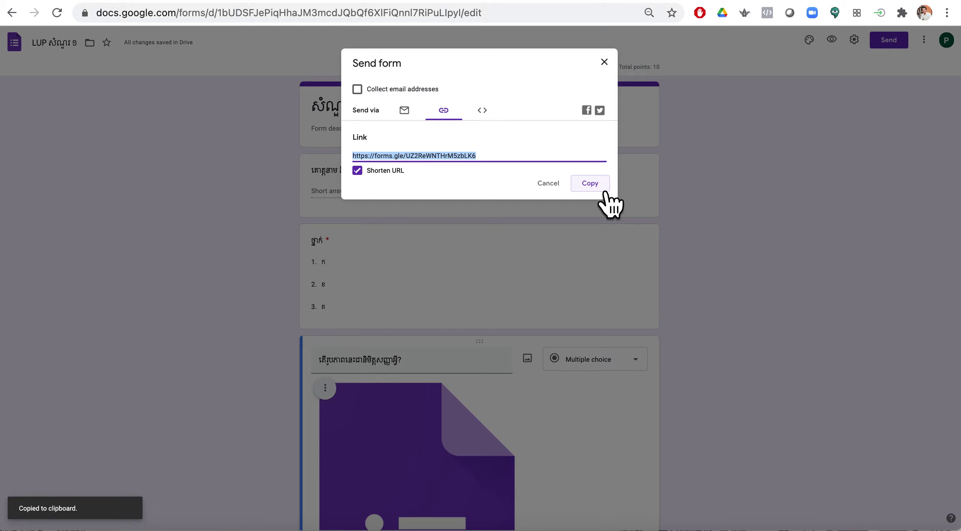